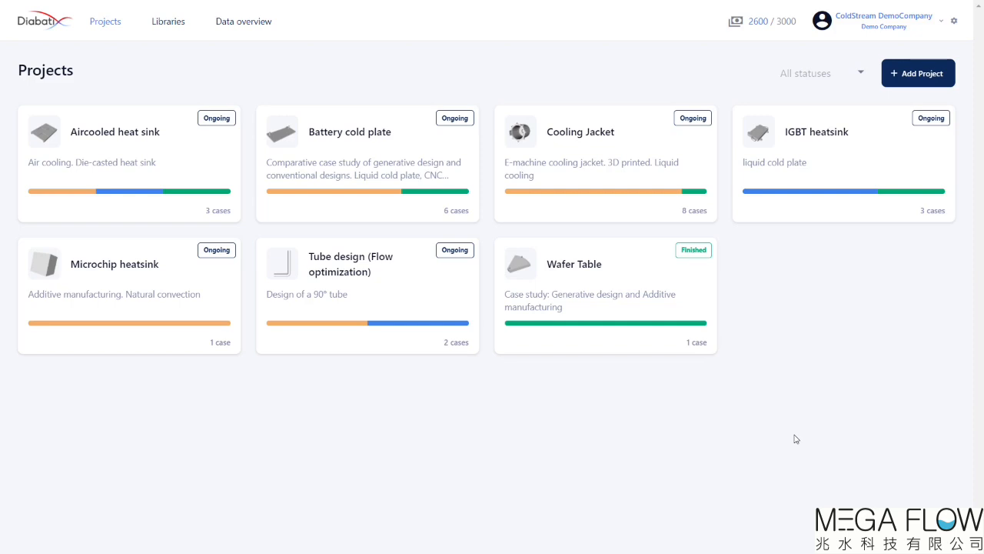
# Add a Design case named "Thermal uniformity optimization" to the Wafer Table project.
pyautogui.click(640, 307)
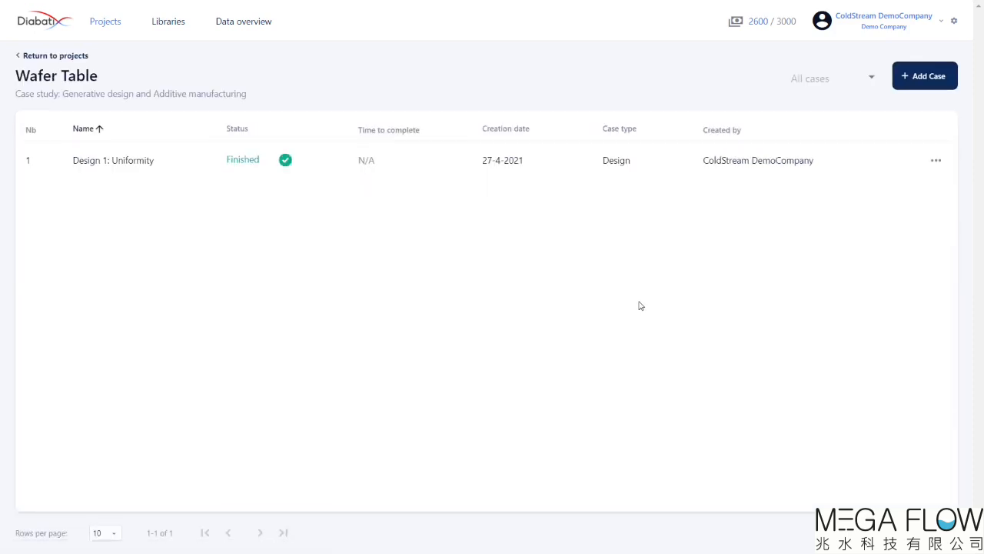
pyautogui.click(929, 80)
pyautogui.click(487, 245)
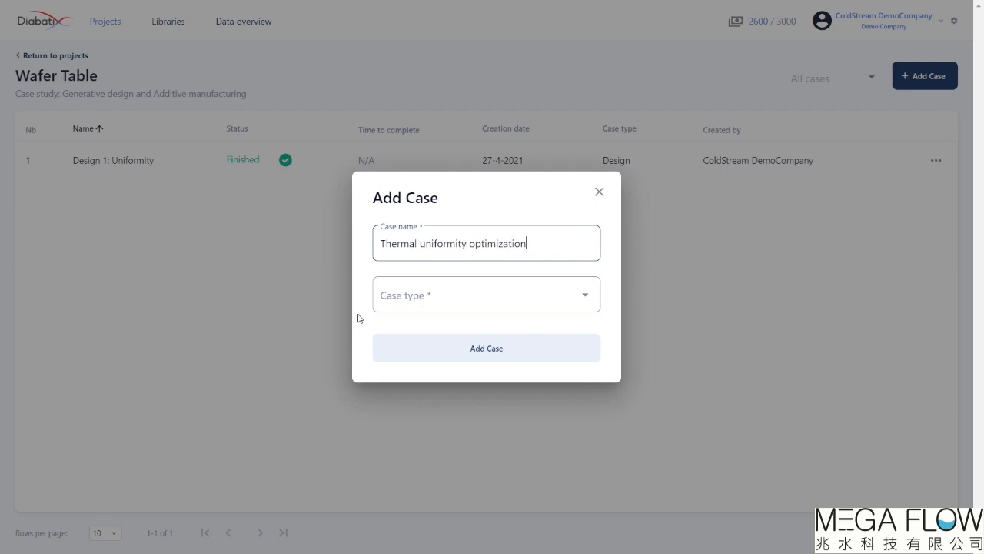
pyautogui.click(445, 299)
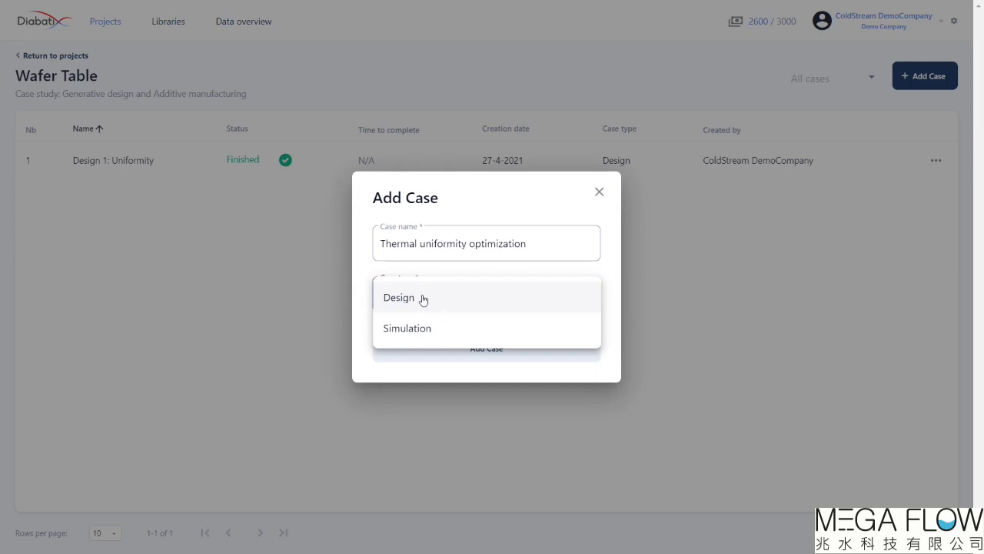
pyautogui.click(425, 299)
pyautogui.click(497, 348)
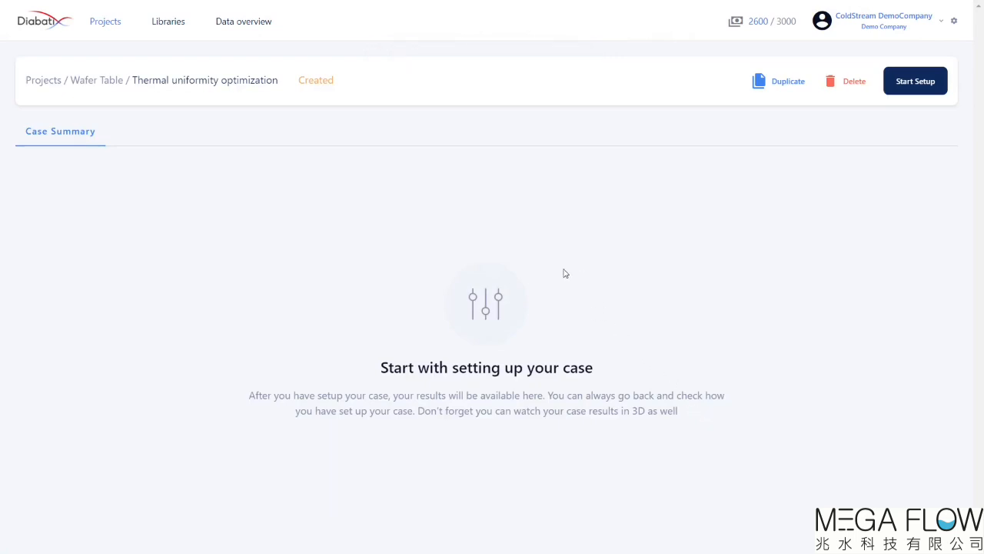
# Start the case setup and populate the case from the STEP file i1_optim_gjp.stp.
pyautogui.click(931, 90)
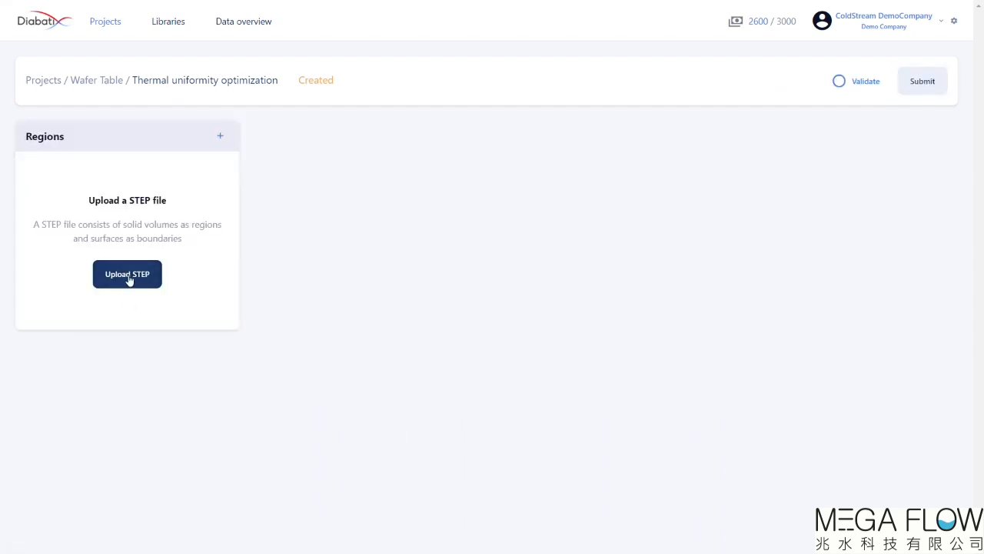
pyautogui.click(129, 277)
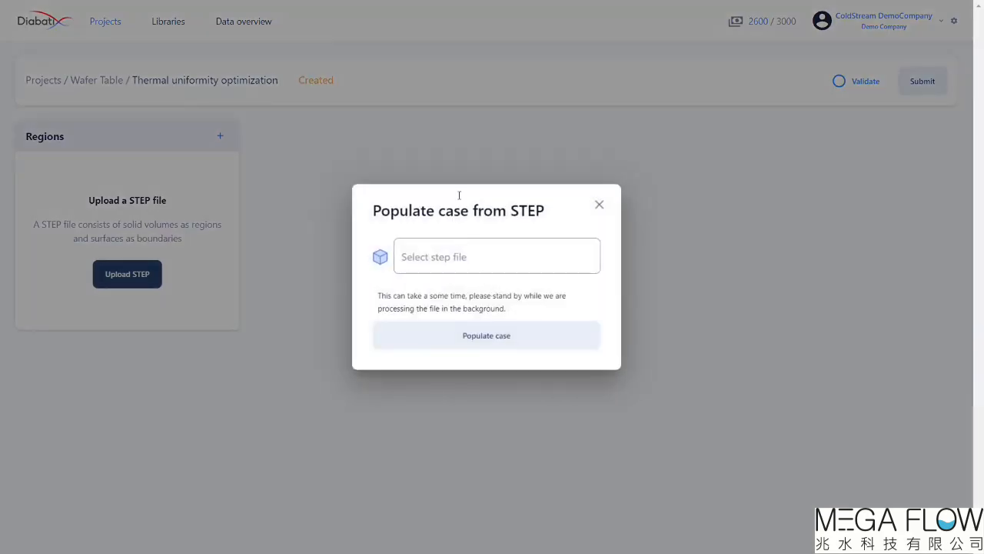
pyautogui.click(446, 263)
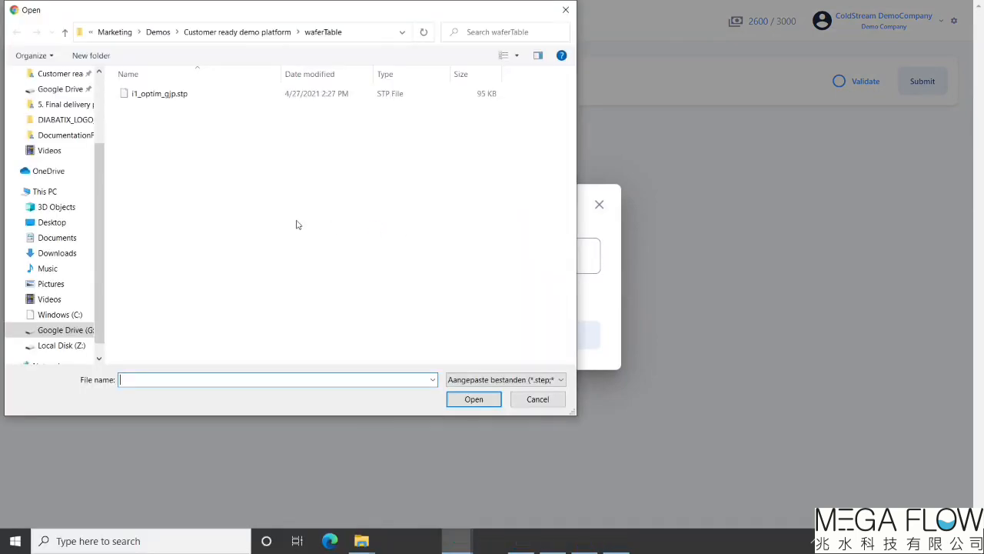
pyautogui.click(216, 95)
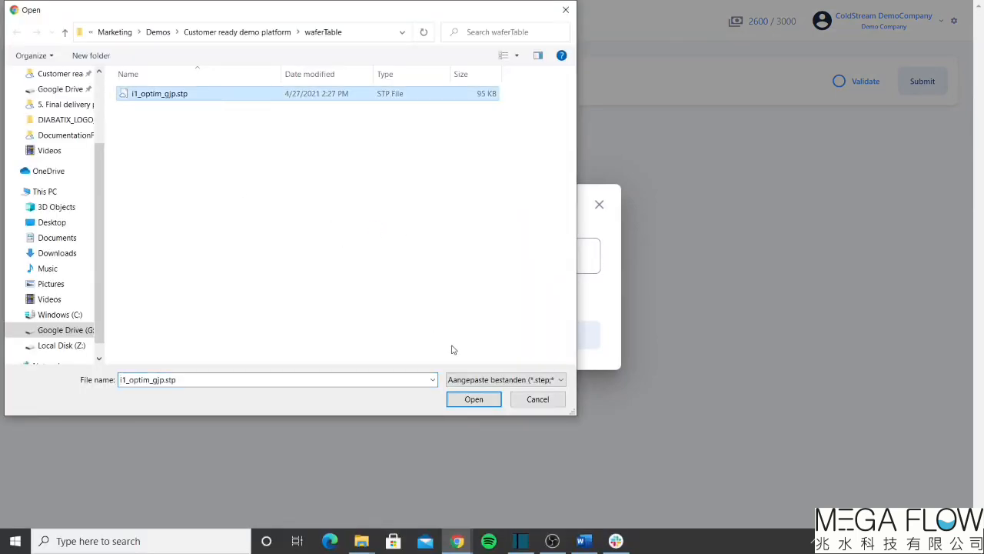
pyautogui.click(473, 399)
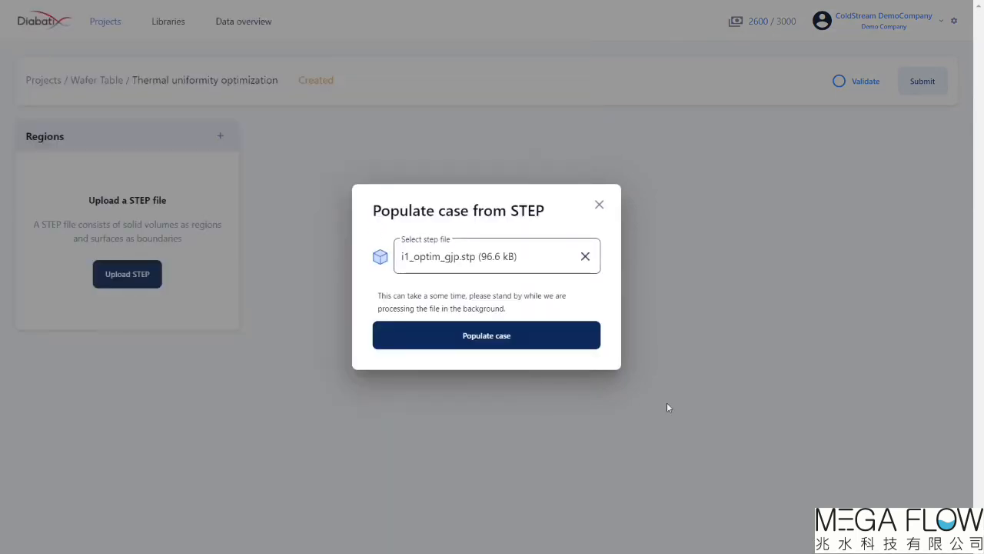
pyautogui.click(552, 344)
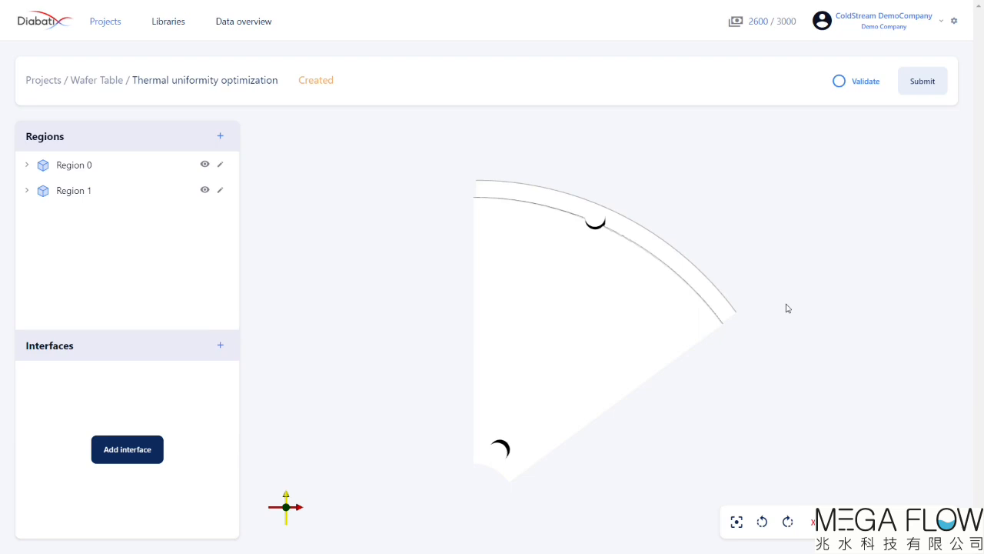
# Inspect Region 0 and Region 1 in the 3D model by toggling their visibility, leaving only Region 1 hidden.
pyautogui.moveTo(698, 391); pyautogui.dragTo(706, 335)
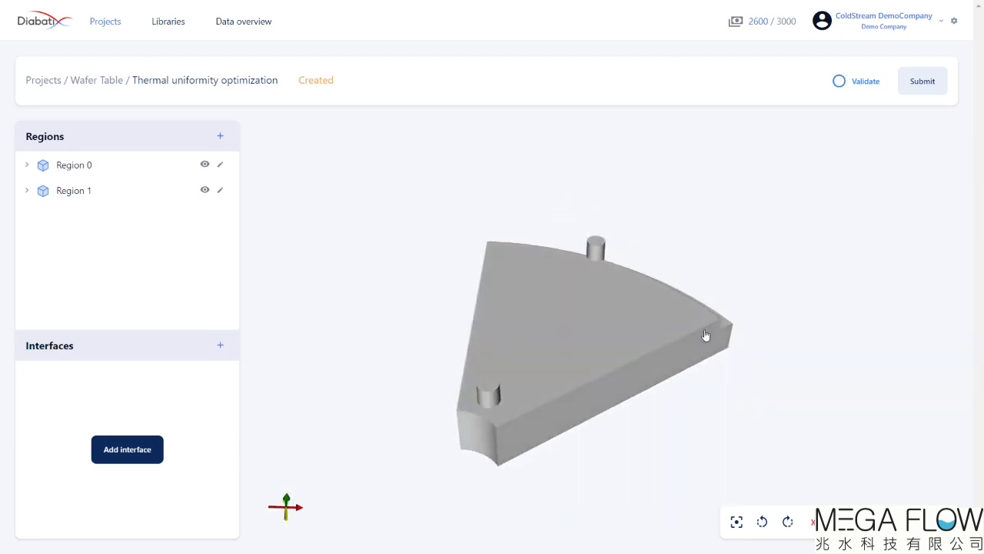
pyautogui.click(206, 164)
pyautogui.click(206, 165)
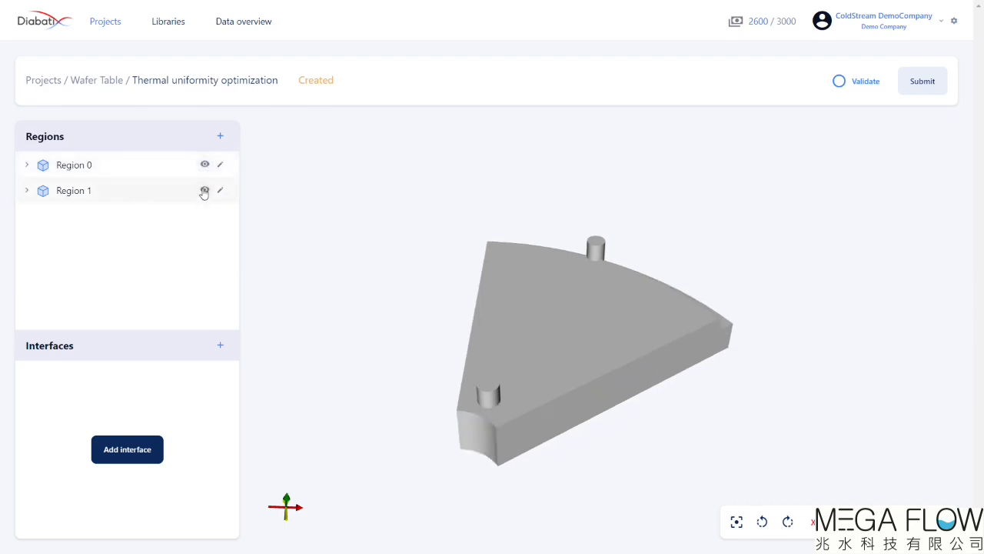
pyautogui.click(203, 189)
pyautogui.click(203, 188)
pyautogui.click(203, 189)
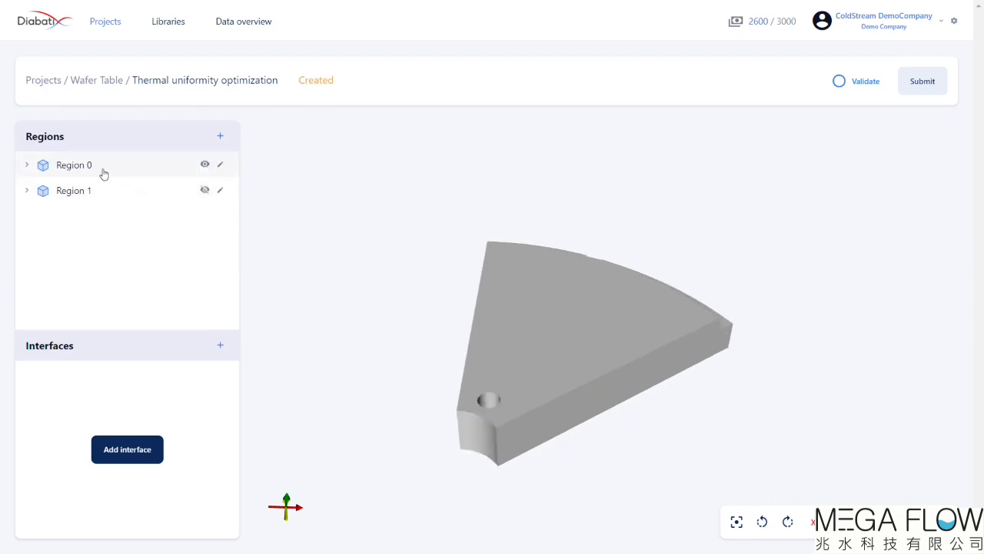
# Define Region 0 as a solid region and rename it Wafertable.
pyautogui.click(26, 167)
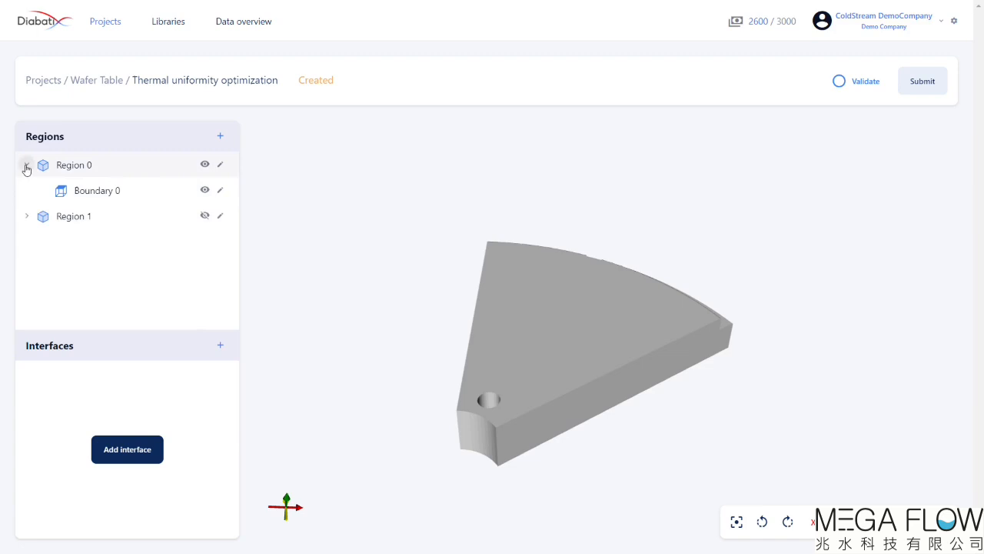
pyautogui.click(82, 172)
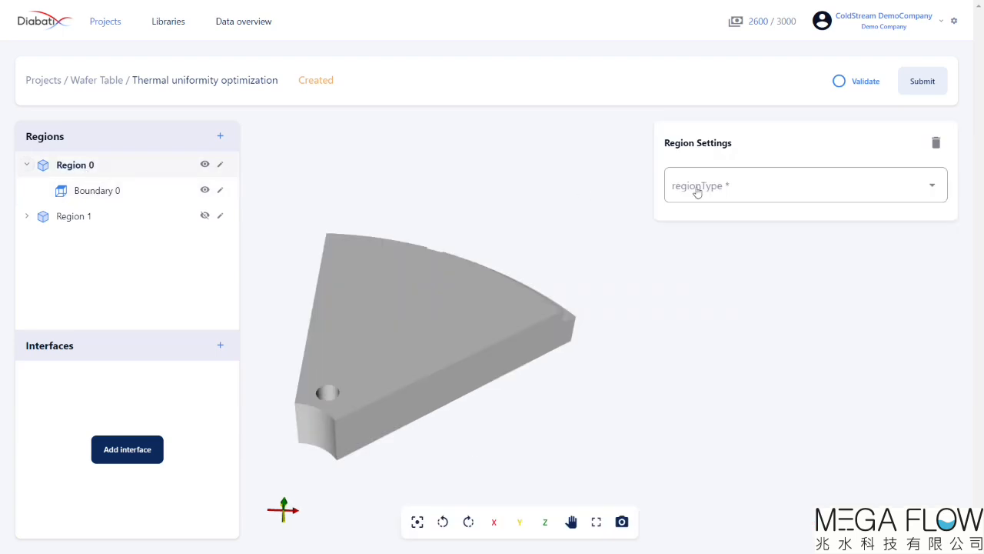
pyautogui.click(726, 192)
pyautogui.click(716, 221)
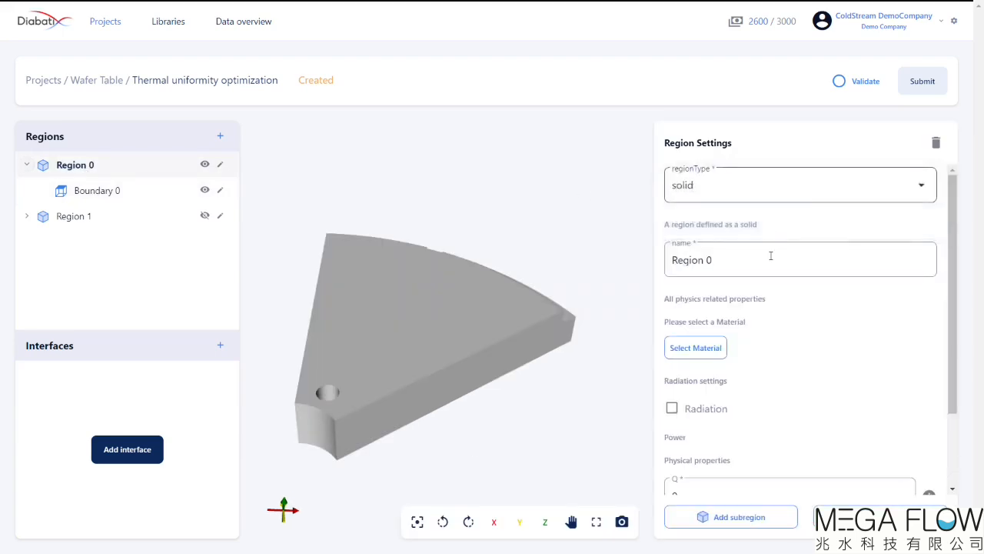
pyautogui.moveTo(773, 254); pyautogui.dragTo(565, 243)
pyautogui.write('Wa')
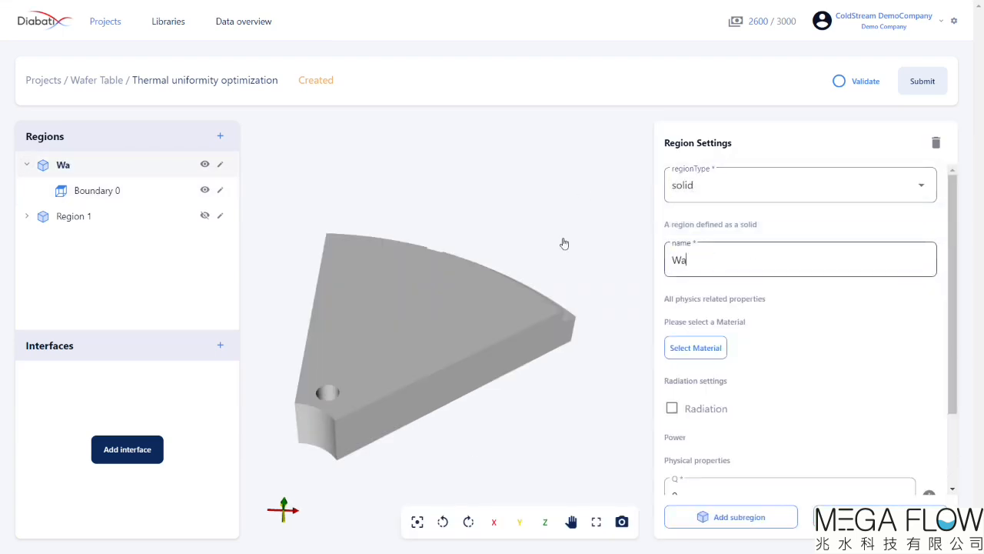
pyautogui.write('fettable')
# Assign the AlSi10Mg material to the Wafertable region and review its remaining physical properties.
pyautogui.click(700, 347)
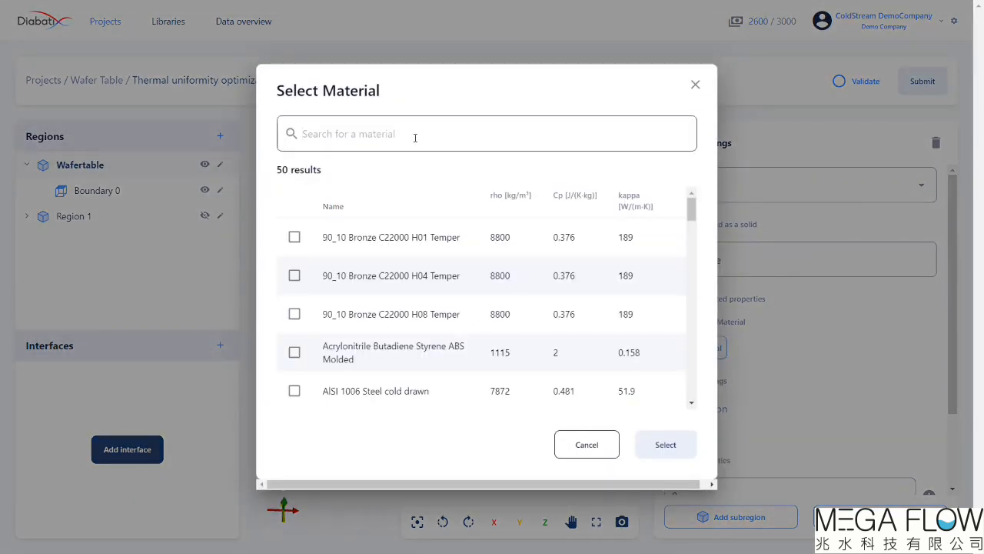
pyautogui.click(416, 137)
pyautogui.write('Alsi10')
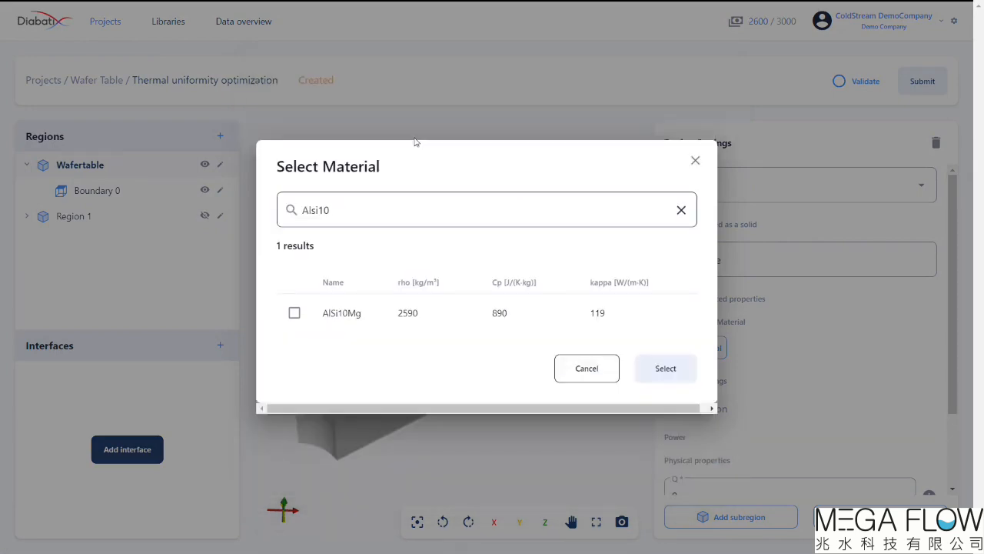
pyautogui.click(296, 314)
pyautogui.click(682, 381)
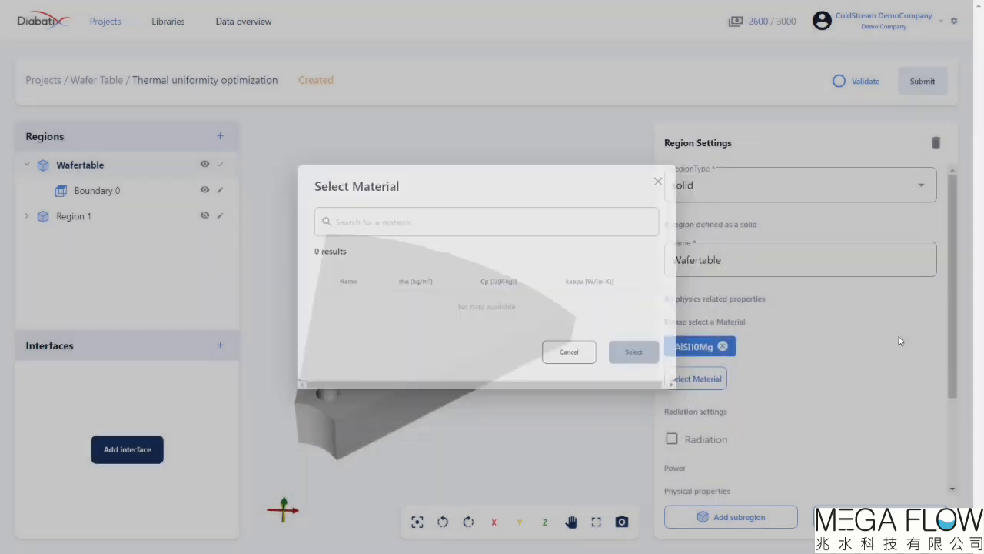
pyautogui.scroll(-1, 889, 337)
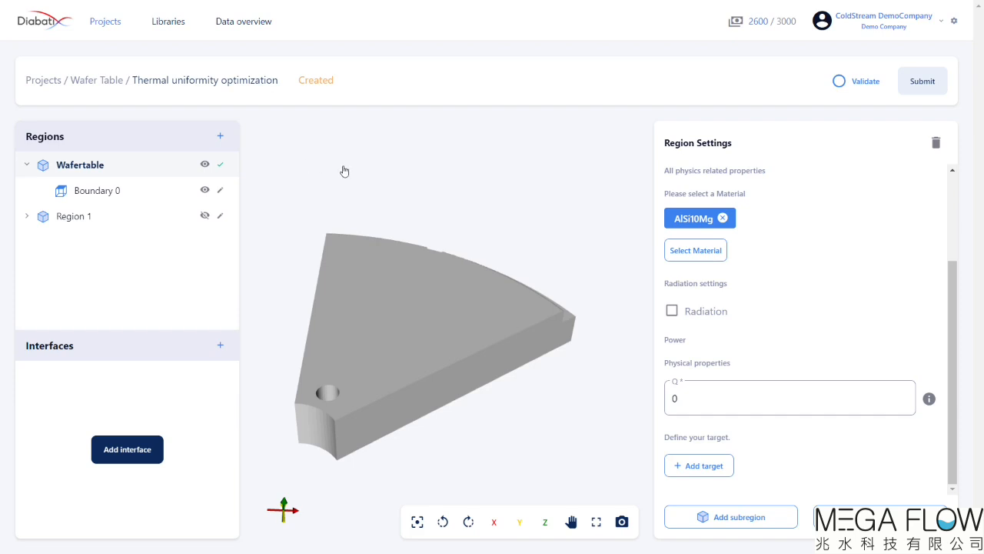
# Select Boundary 0 and inspect its surface with the Wafertable region hidden, ending with the region shown and the boundary hidden.
pyautogui.click(97, 193)
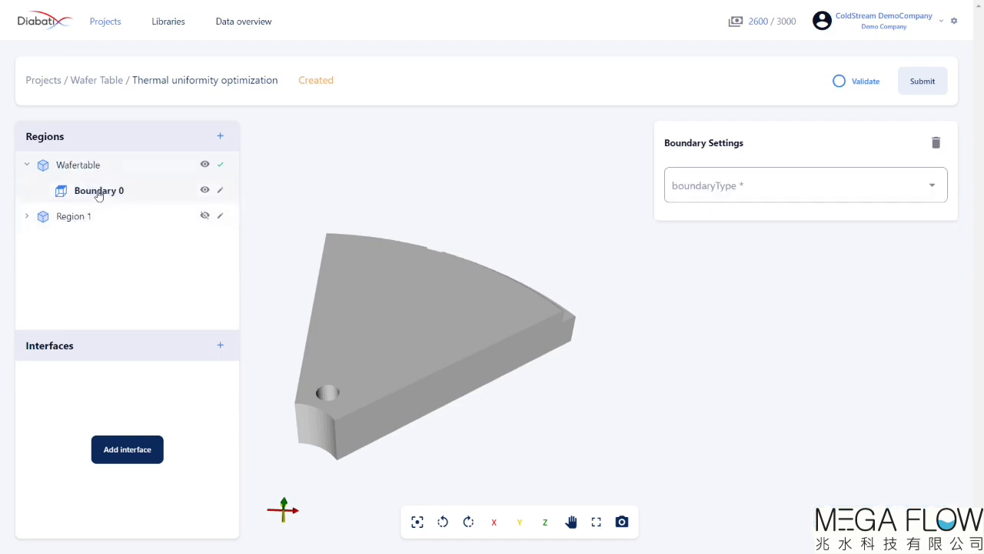
pyautogui.click(205, 166)
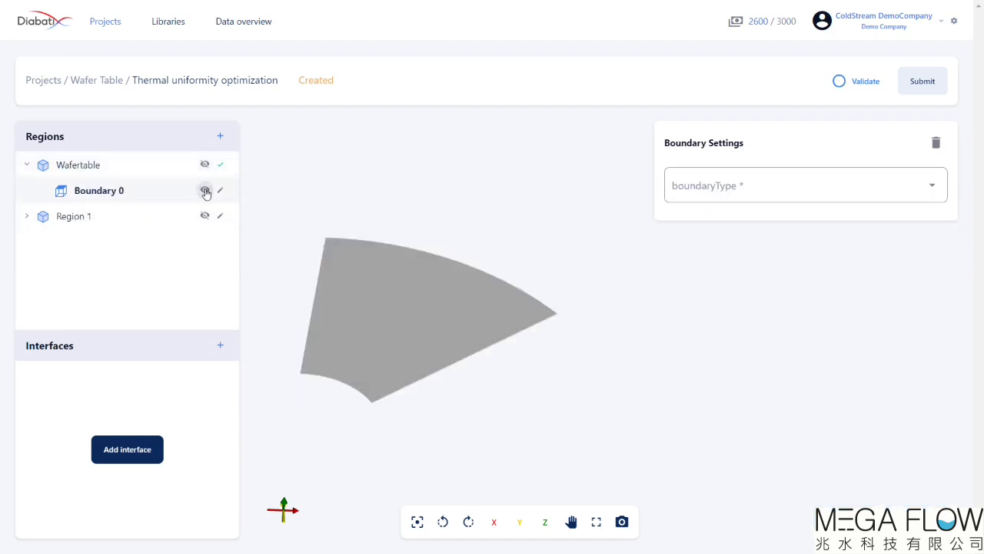
pyautogui.click(204, 165)
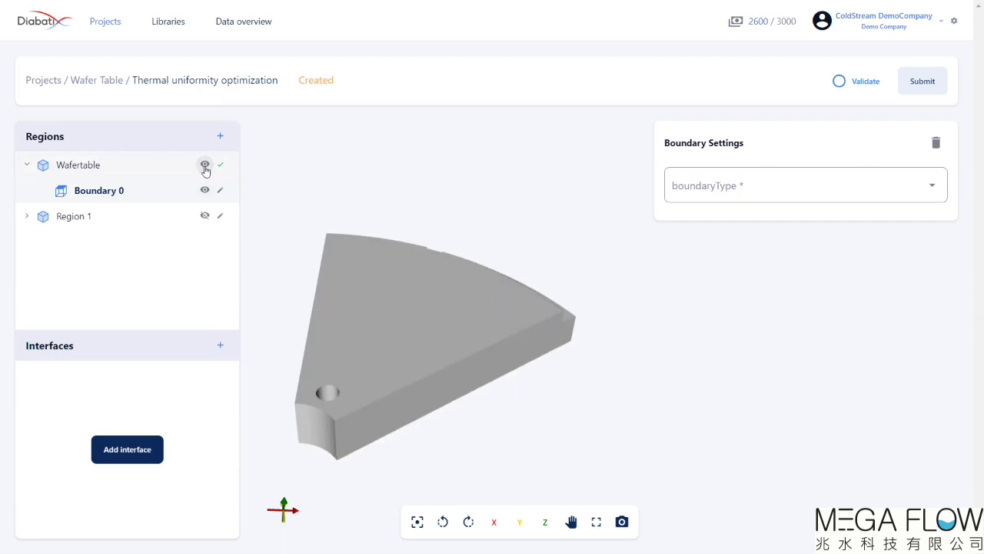
pyautogui.click(205, 168)
pyautogui.click(205, 166)
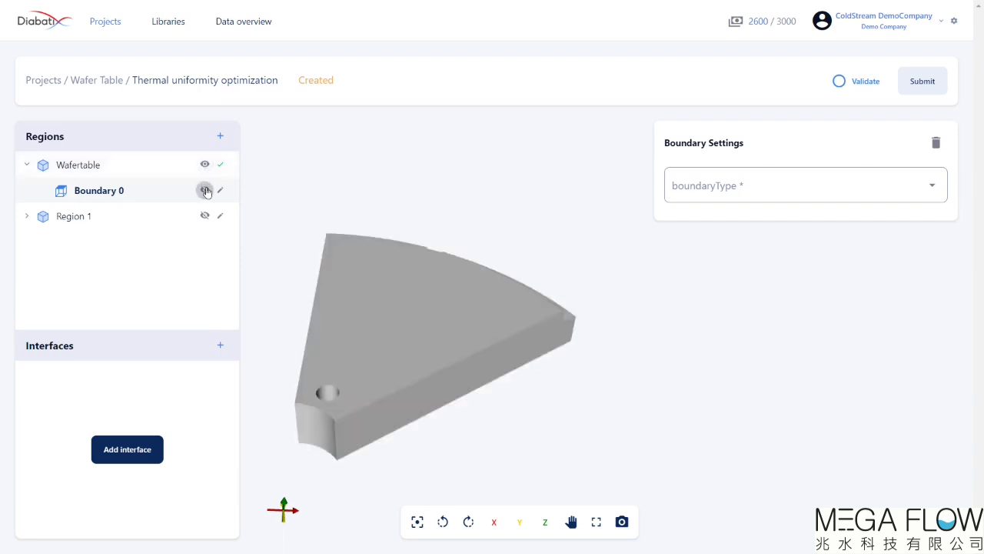
# Set Boundary 0 to the heatedWall type, rename it heatedWall and set its Q value to 10.
pyautogui.click(799, 203)
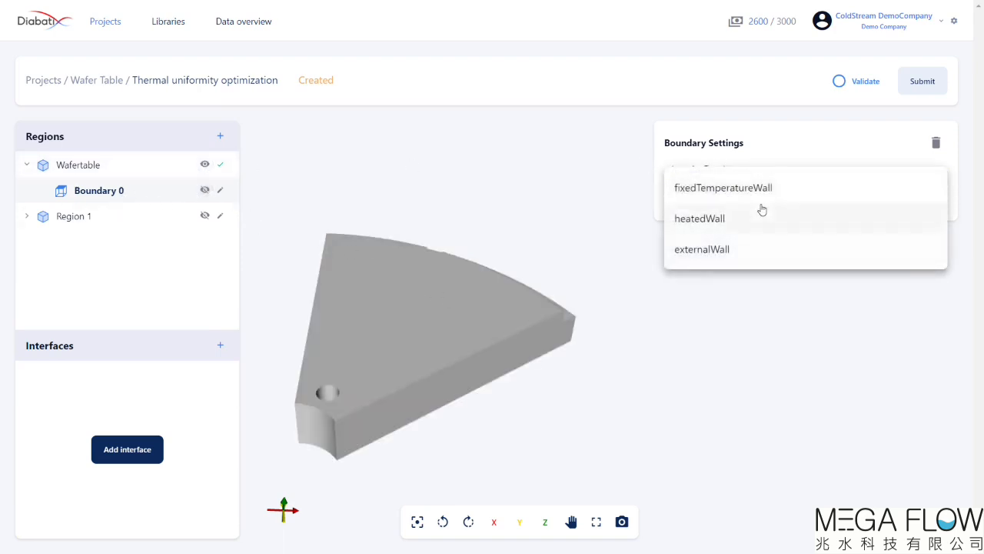
pyautogui.click(739, 222)
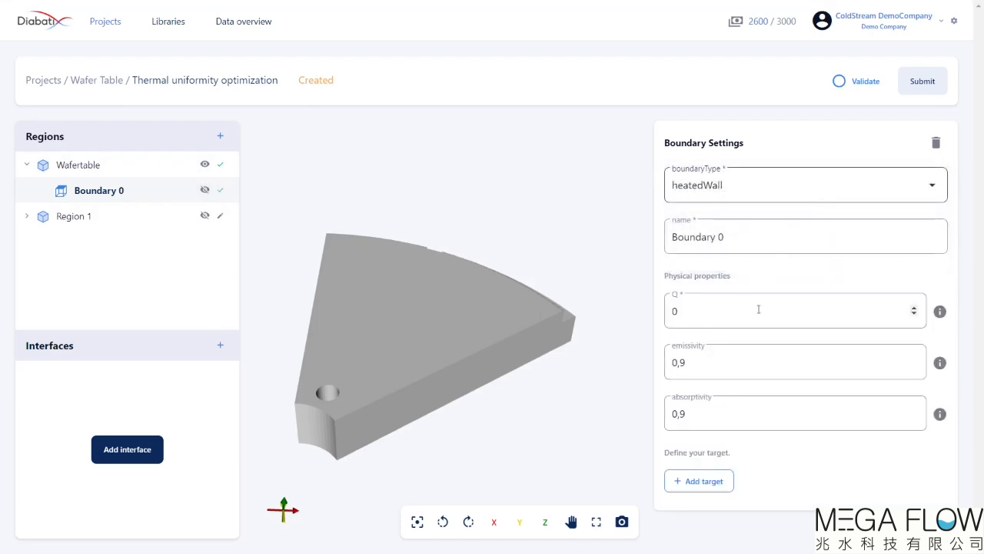
pyautogui.tripleClick(756, 236)
pyautogui.write('heatedWall')
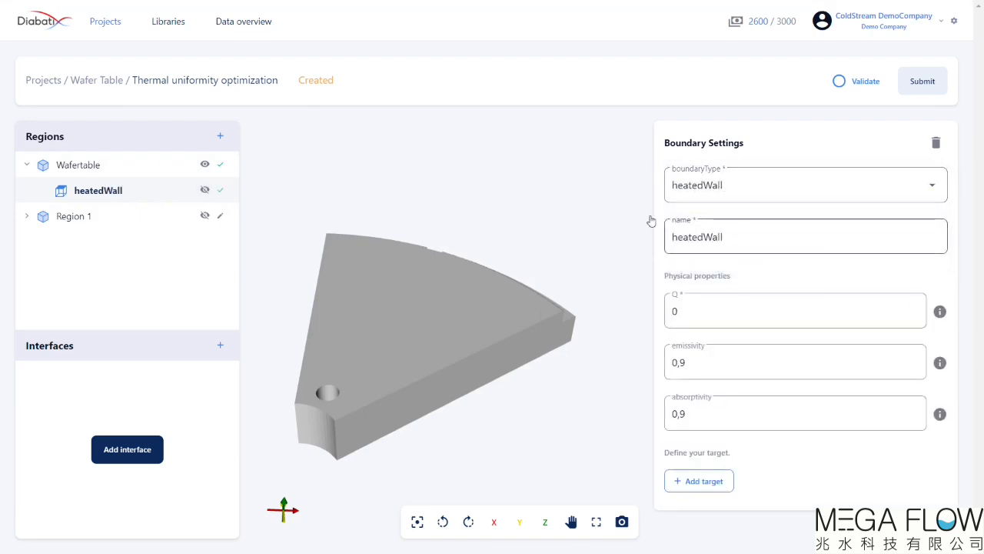
pyautogui.press('Tab')
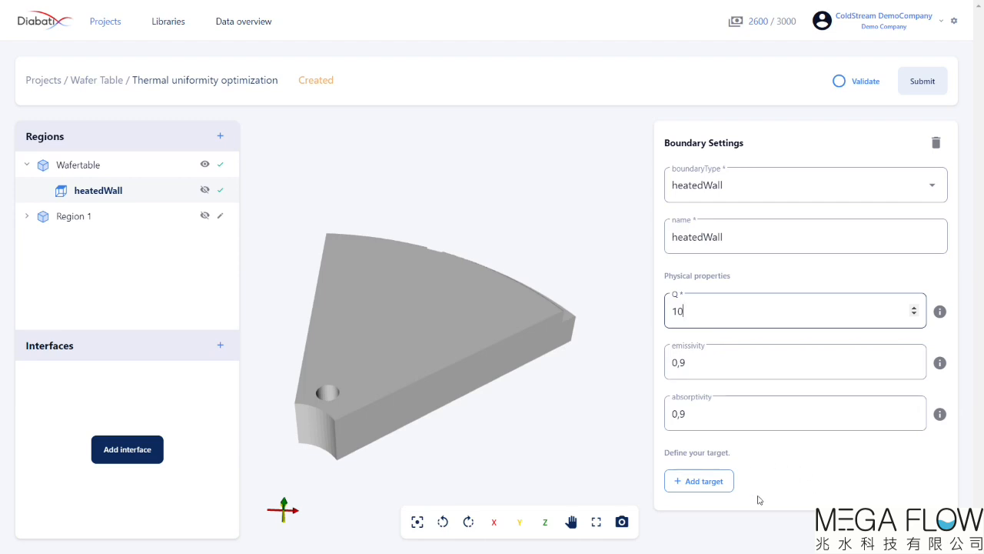
# Add a temperatureSpreadMinimization target of 293.15 to the heatedWall boundary.
pyautogui.click(709, 485)
pyautogui.scroll(-1, 797, 464)
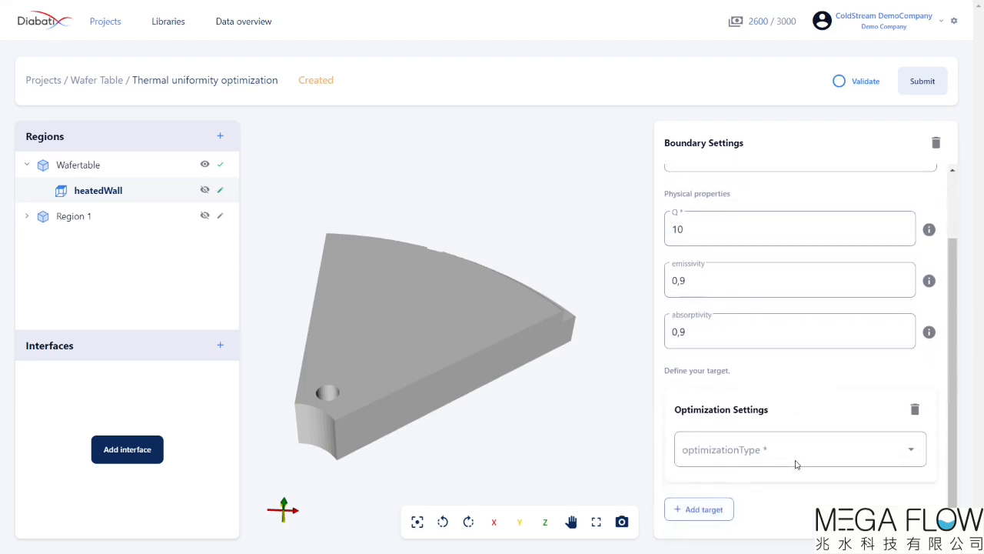
pyautogui.click(804, 457)
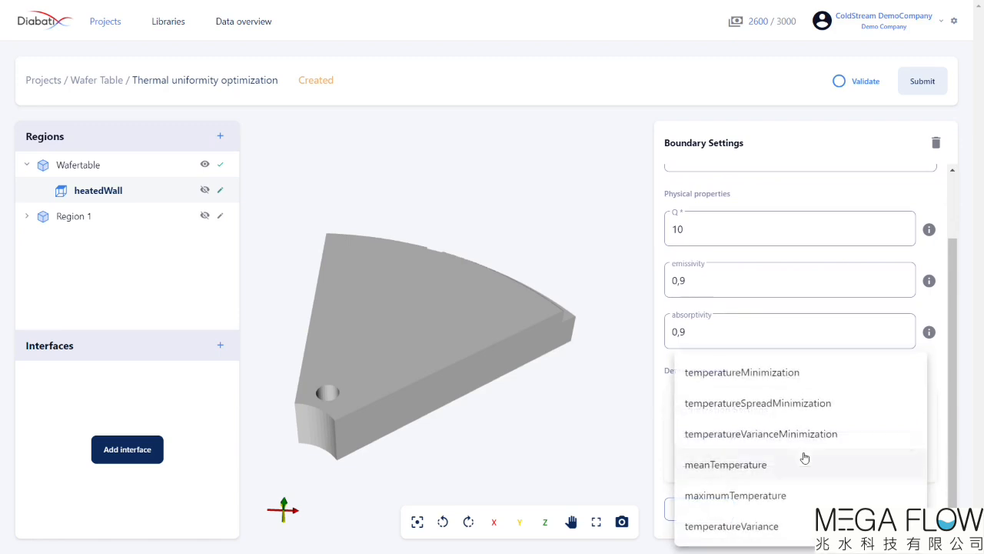
pyautogui.click(815, 408)
pyautogui.scroll(-2, 813, 406)
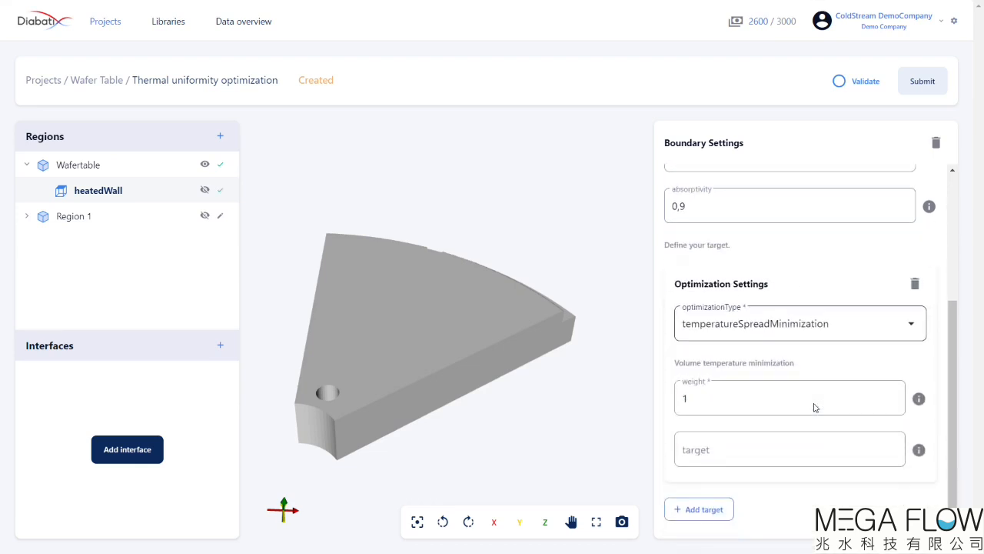
pyautogui.click(751, 452)
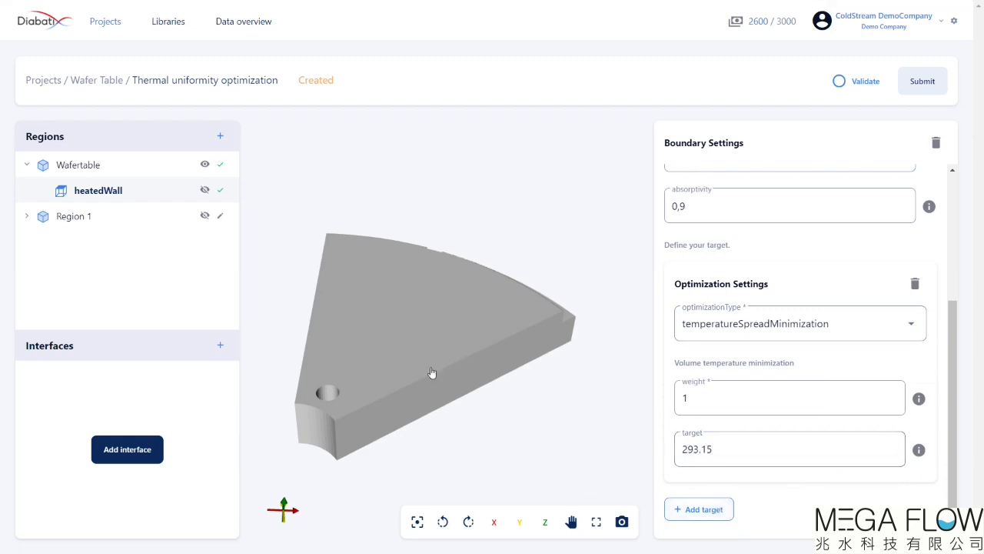
# Select Region 1 and display it with the Wafertable region hidden.
pyautogui.click(100, 225)
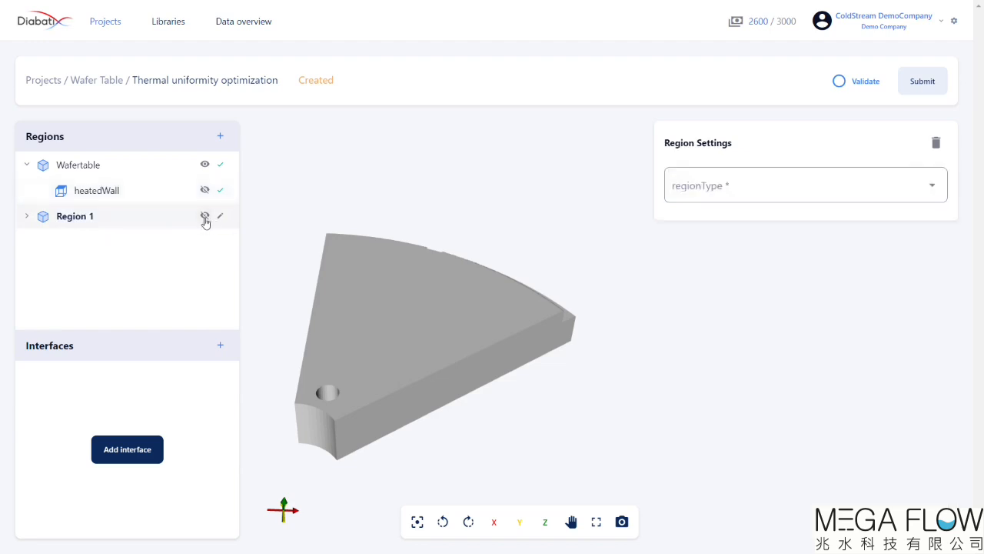
pyautogui.click(204, 216)
pyautogui.click(204, 165)
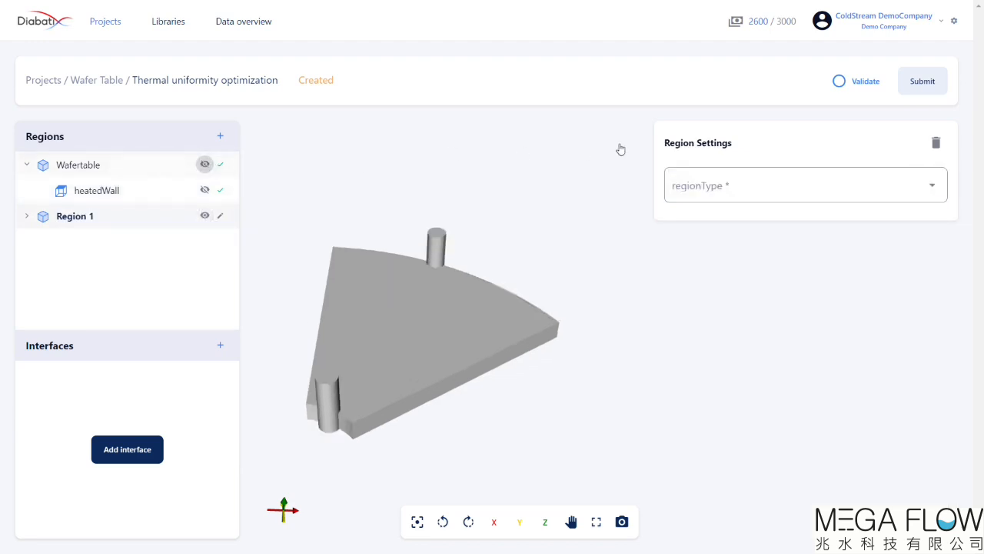
# Set Region 1 to the fluid region type and rename it Fluid.
pyautogui.click(725, 184)
pyautogui.click(710, 189)
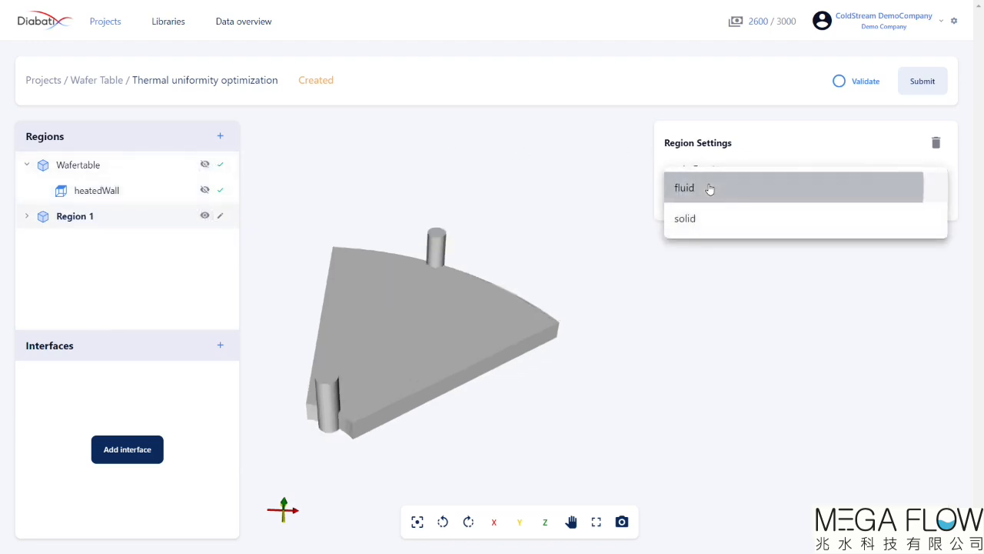
pyautogui.tripleClick(755, 256)
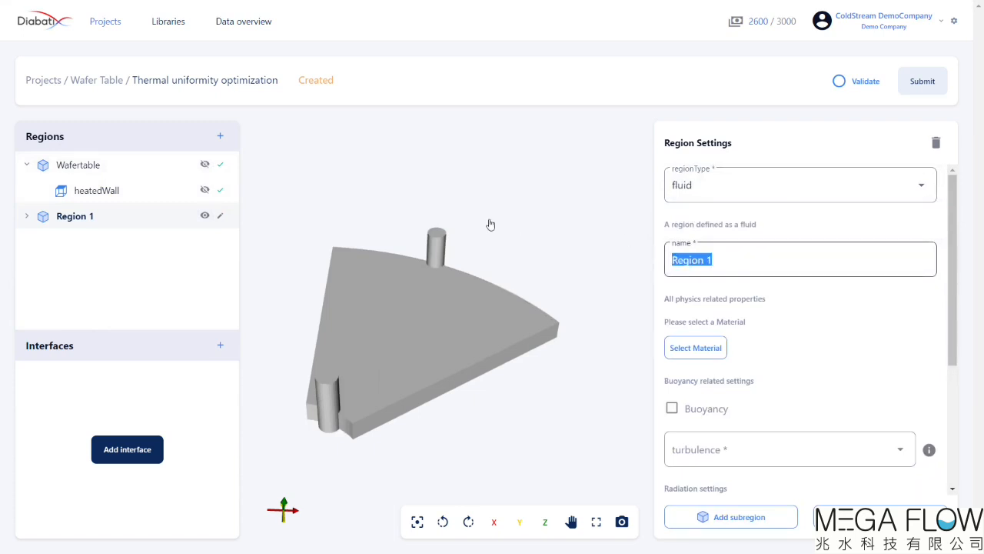
pyautogui.write('Fluid')
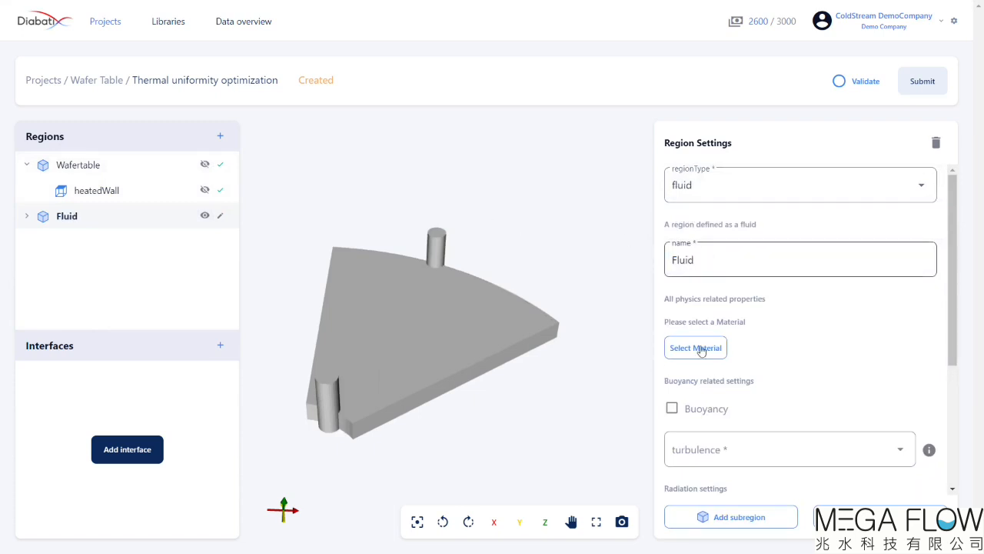
# Search the materials for water and assign Water_293K to the Fluid region.
pyautogui.click(697, 349)
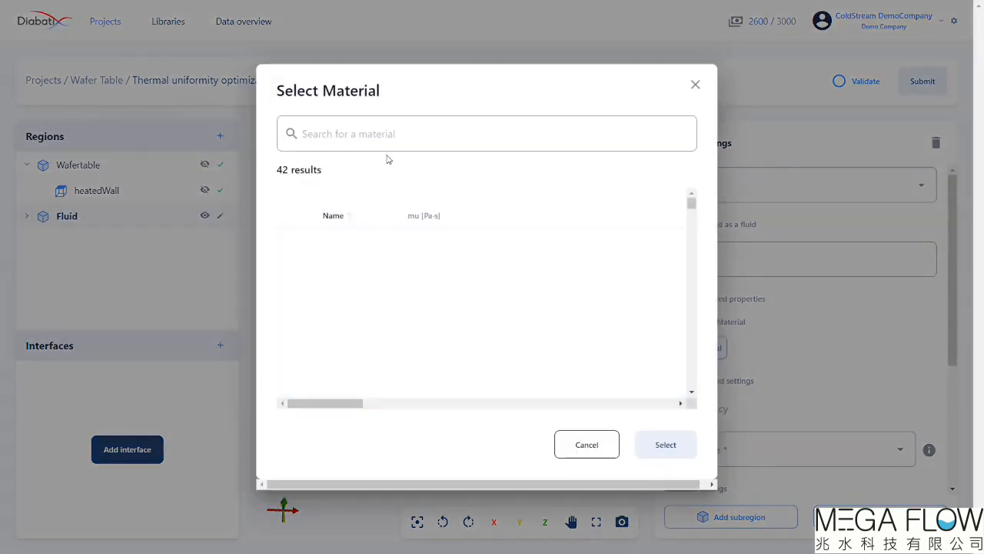
pyautogui.click(368, 134)
pyautogui.write('water')
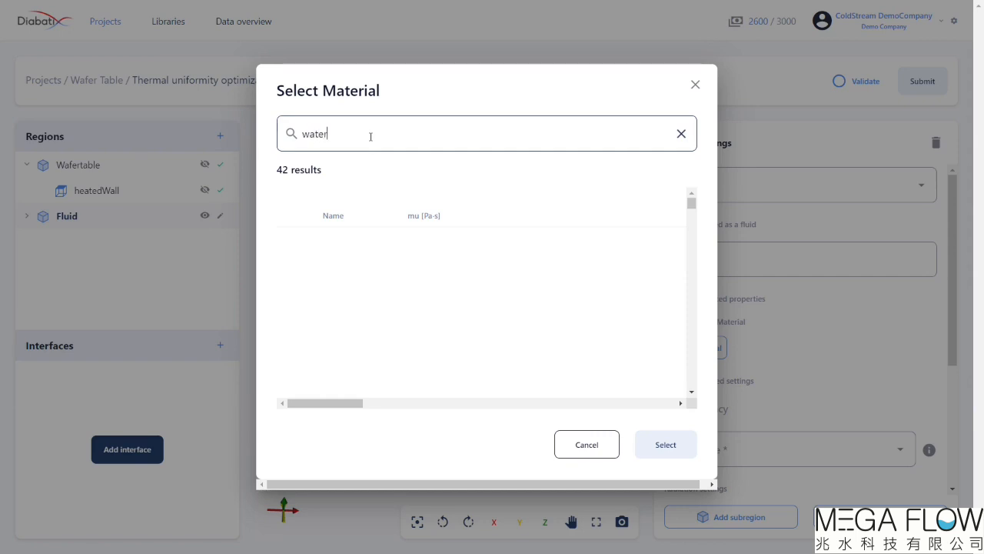
pyautogui.scroll(-6, 391, 283)
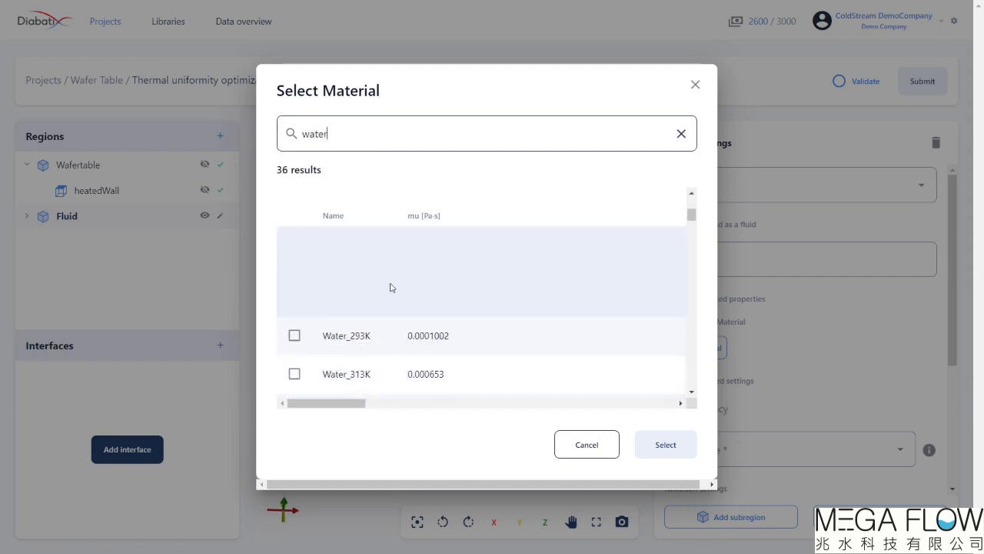
pyautogui.scroll(2, 393, 288)
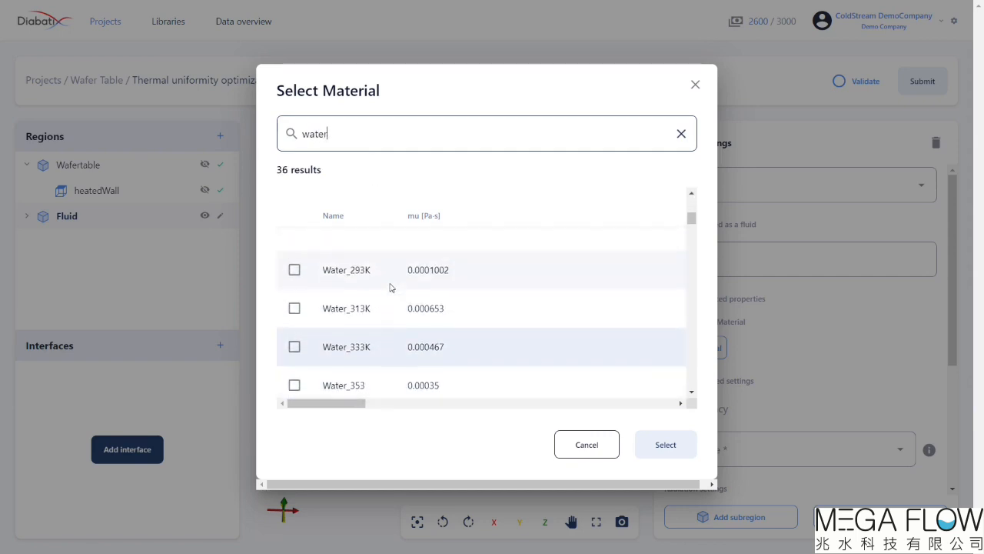
pyautogui.click(295, 279)
pyautogui.click(663, 444)
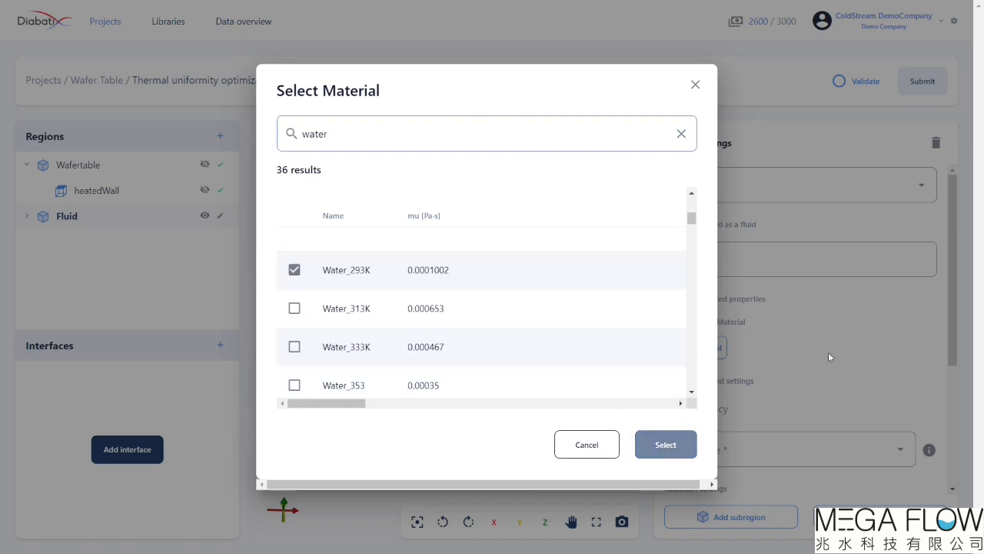
# Set the Fluid region's turbulence model to kOmegaSST.
pyautogui.scroll(-5, 825, 353)
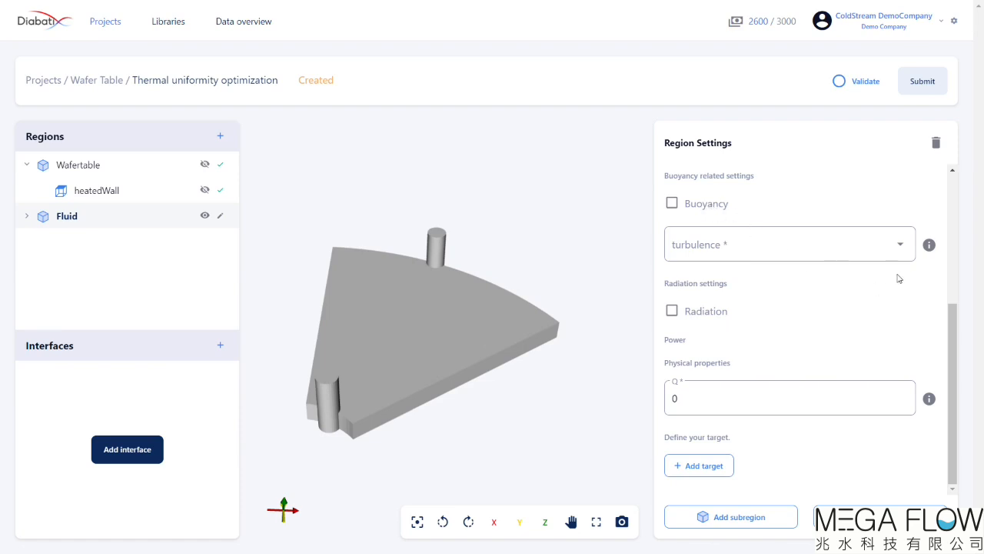
pyautogui.click(836, 242)
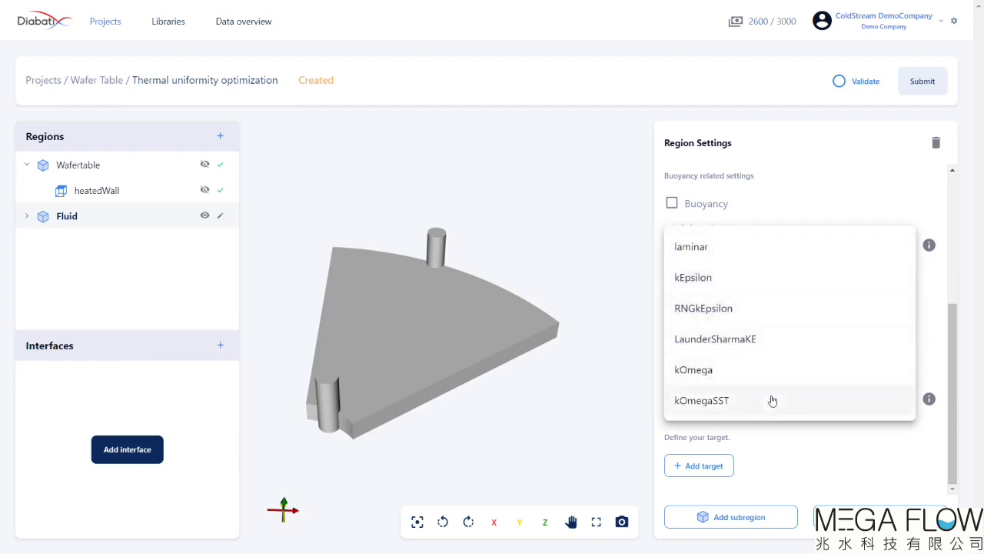
pyautogui.click(739, 409)
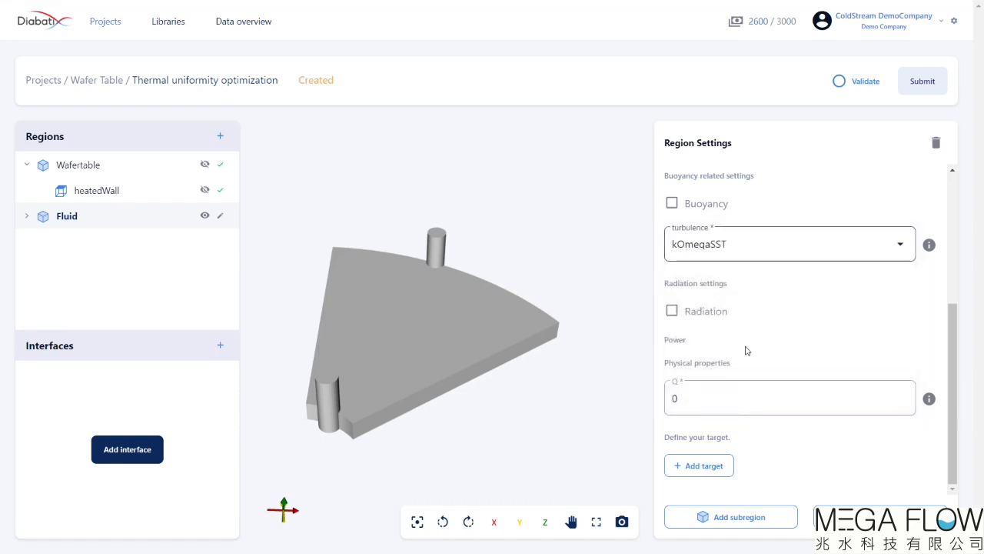
# Select Boundary 1 of the Fluid region and show only that boundary in the 3D view.
pyautogui.click(25, 217)
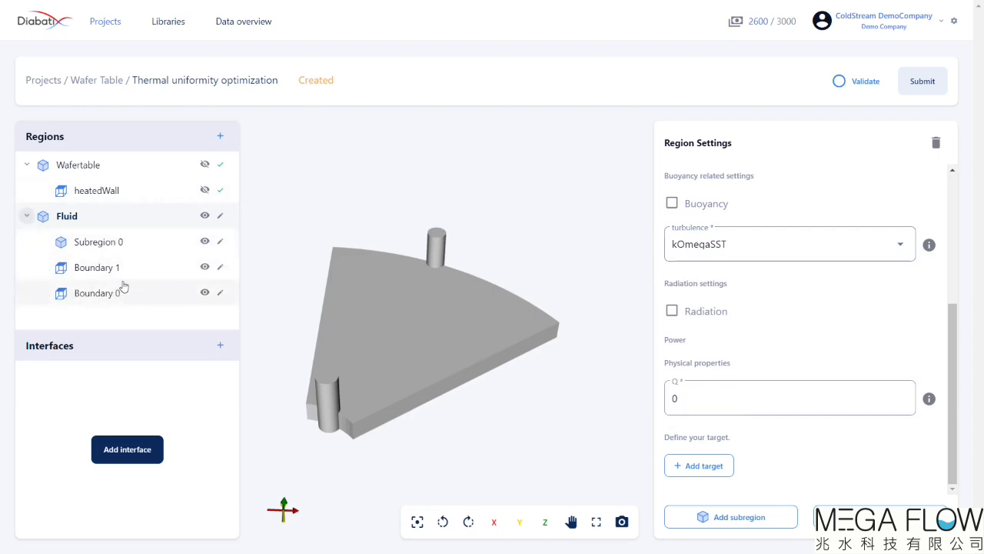
pyautogui.click(97, 267)
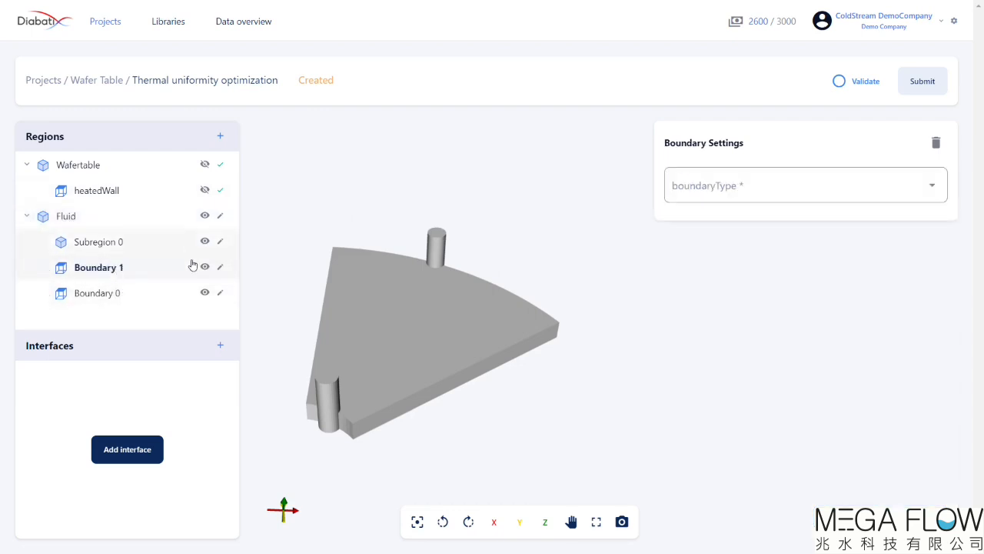
pyautogui.click(204, 216)
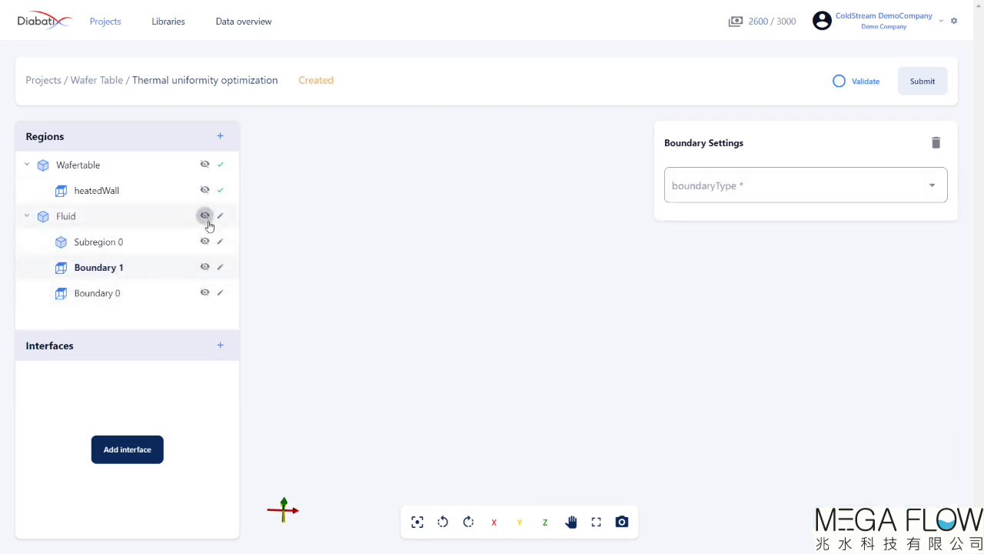
pyautogui.click(205, 267)
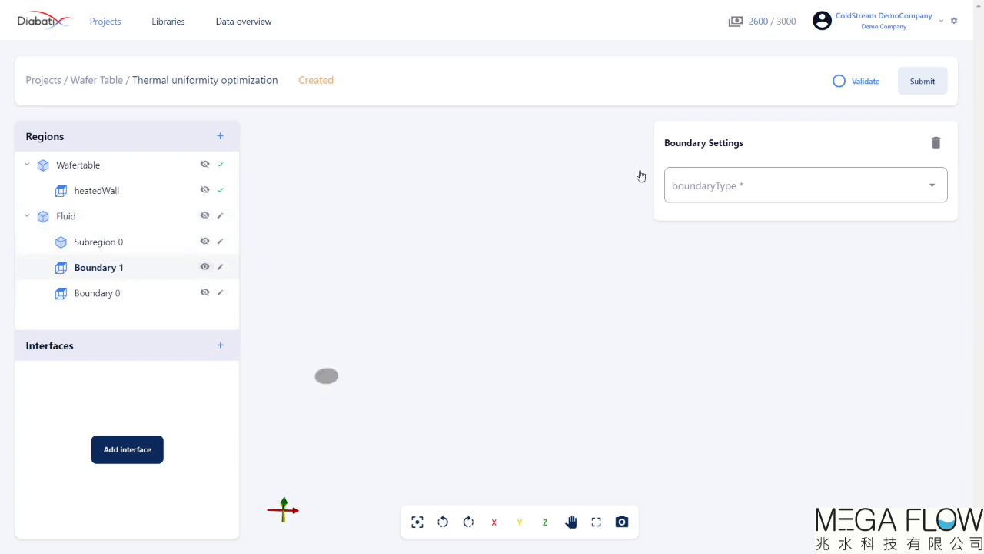
# Set Boundary 1 to the fixedFlowRateInlet type and rename it inlet.
pyautogui.click(698, 187)
pyautogui.scroll(-2, 792, 285)
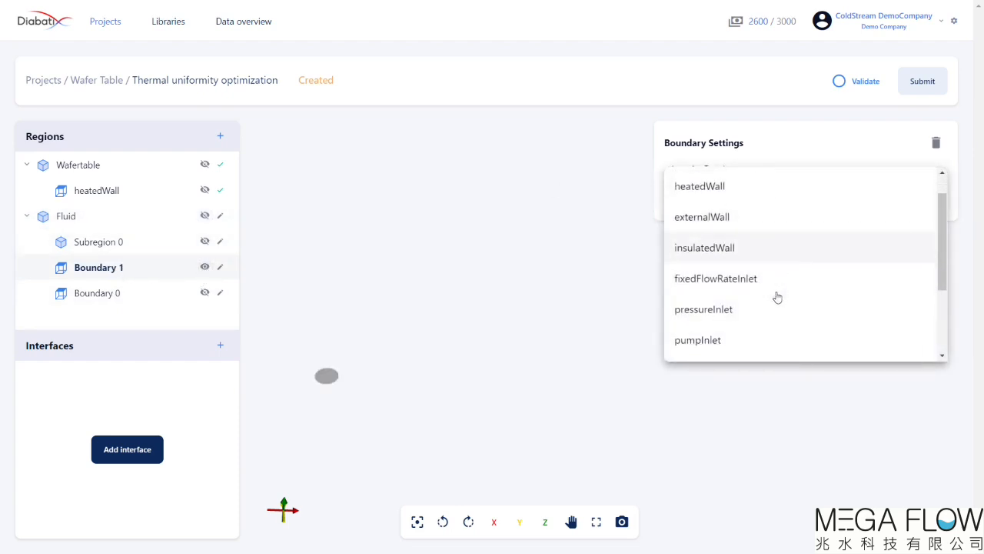
pyautogui.click(766, 245)
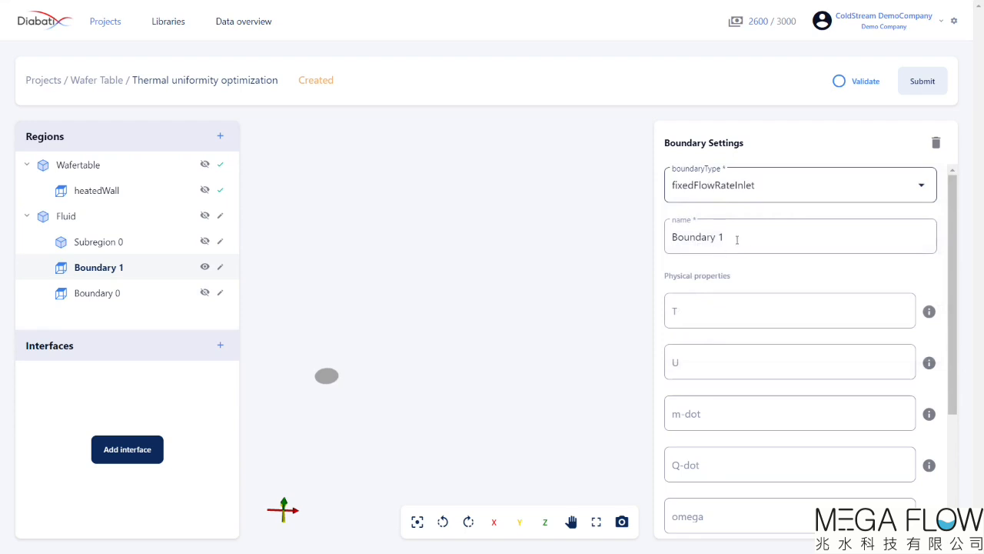
pyautogui.moveTo(736, 242); pyautogui.dragTo(587, 202)
pyautogui.write('inlet')
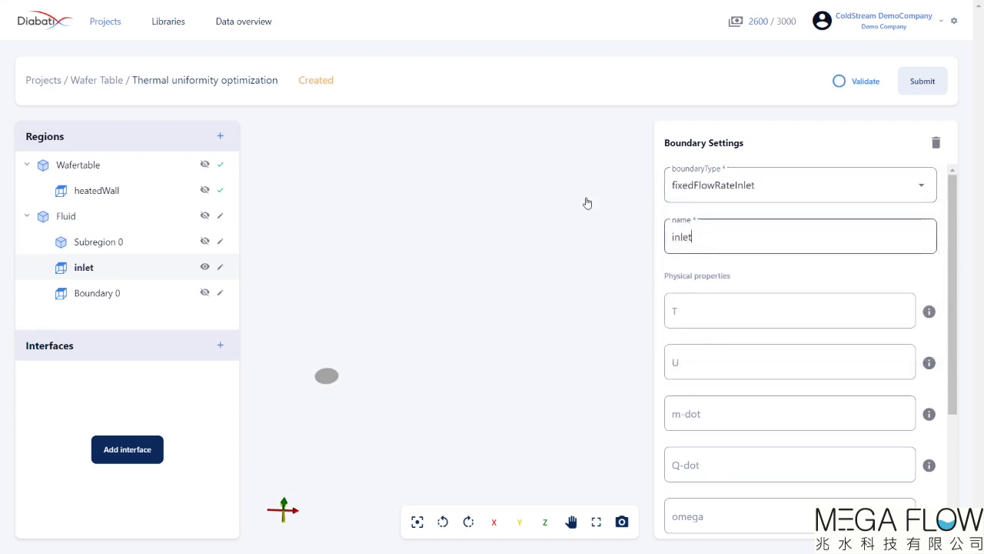
# Set the inlet's temperature T to 273.15 and its mass flow m-dot to 0,015.
pyautogui.click(758, 308)
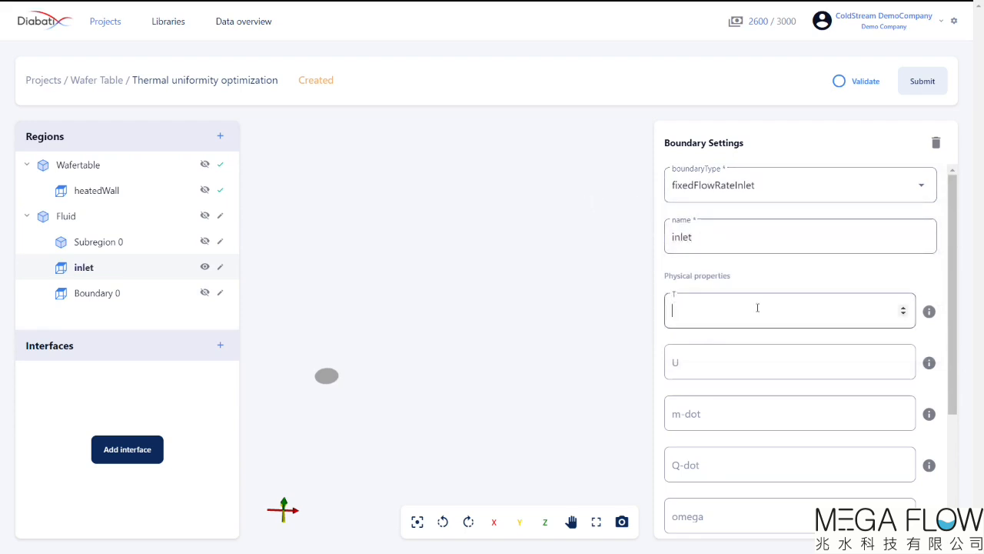
pyautogui.write('273.15')
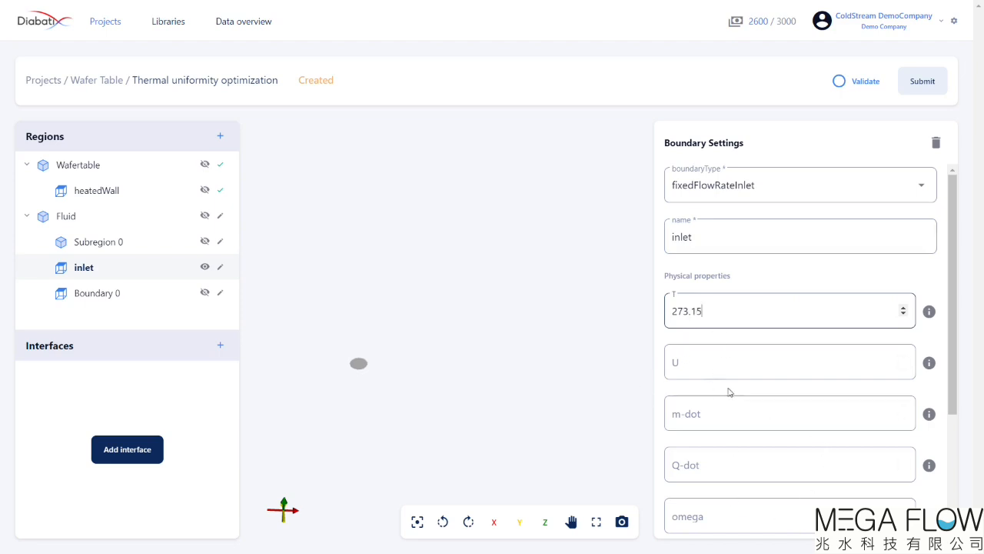
pyautogui.click(720, 416)
pyautogui.write('0.')
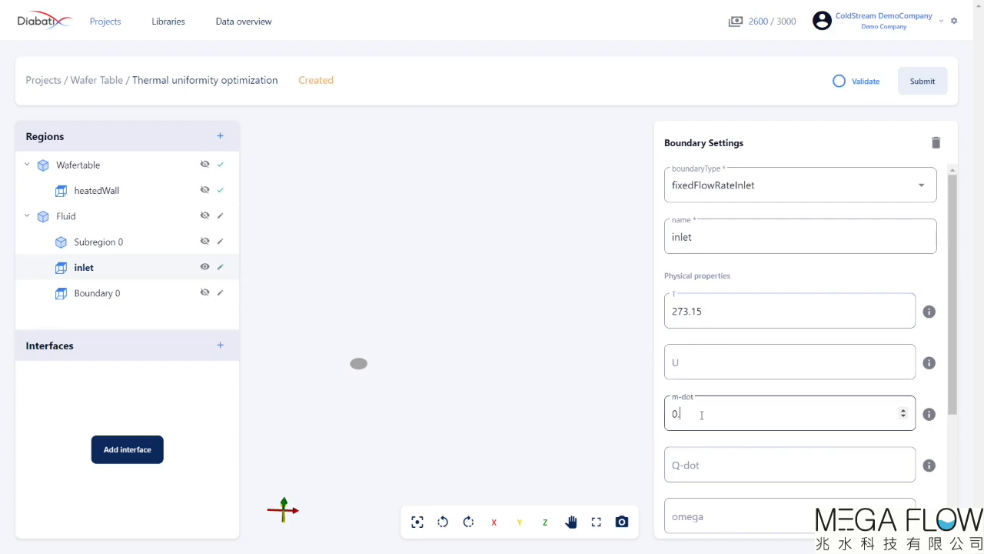
pyautogui.press('BackSpace')
pyautogui.write(',015')
# Make Boundary 0 of the Fluid region a pressureOutlet named outlet, with its pressure p set to 0.
pyautogui.click(139, 300)
pyautogui.click(813, 198)
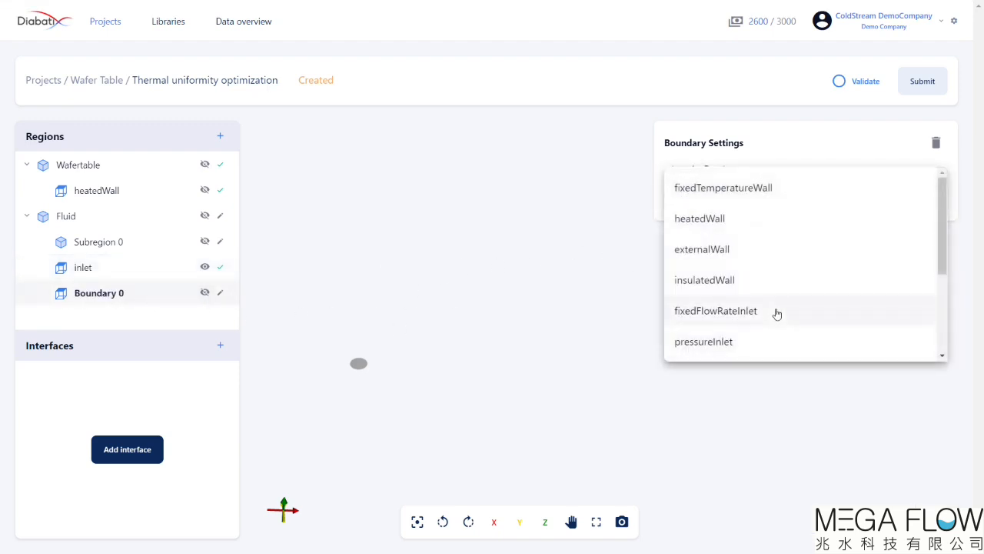
pyautogui.scroll(-2, 761, 315)
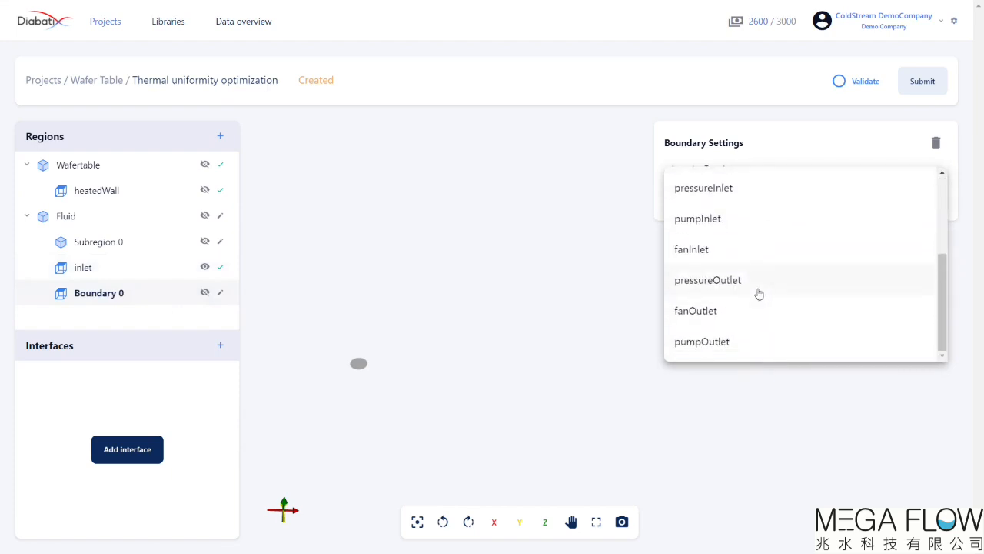
pyautogui.click(756, 294)
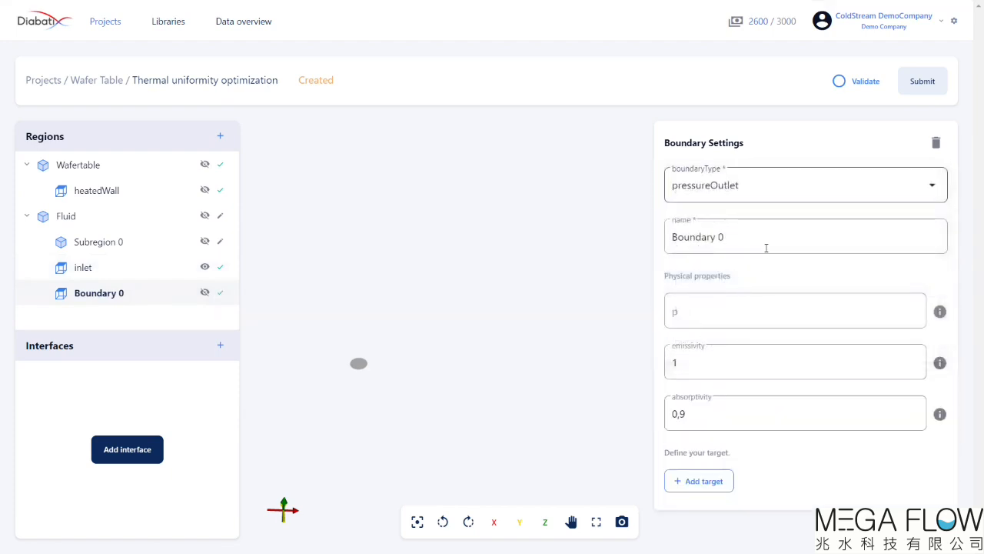
pyautogui.moveTo(765, 245); pyautogui.dragTo(578, 248)
pyautogui.write('outlet')
pyautogui.click(764, 311)
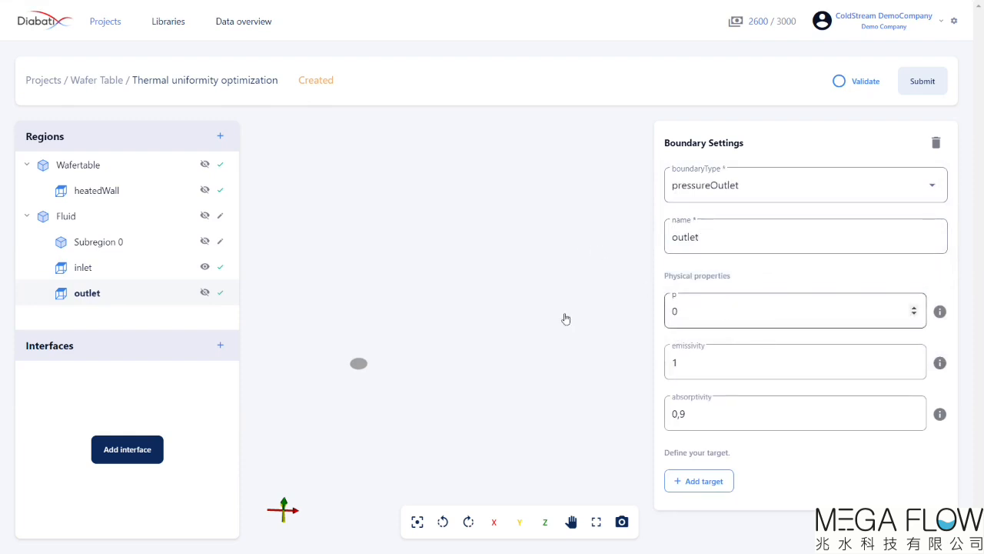
# Select Subregion 0 of the Fluid region and show its geometry in the 3D view.
pyautogui.click(113, 250)
pyautogui.click(205, 242)
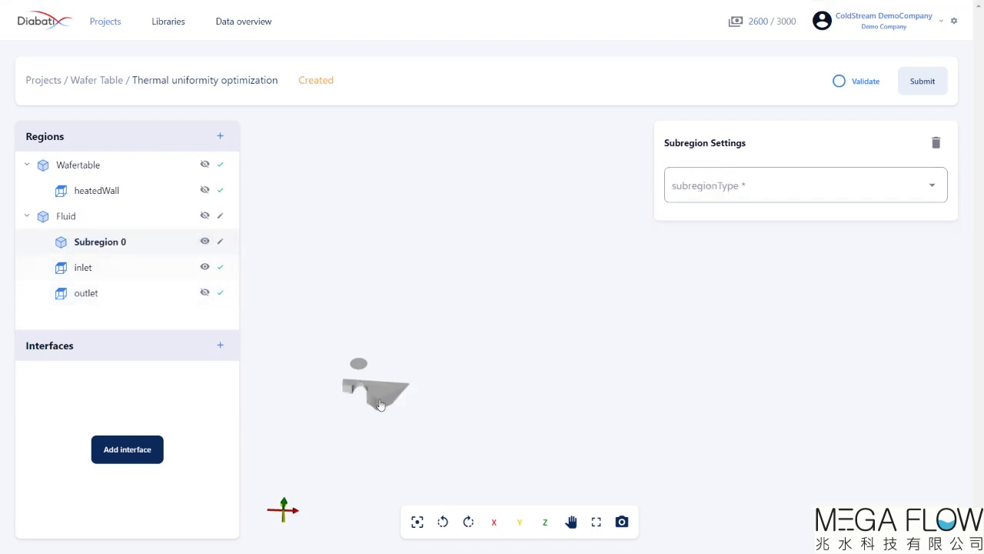
pyautogui.moveTo(506, 329)
pyautogui.mouseDown()
pyautogui.moveTo(474, 357)
pyautogui.moveTo(505, 333)
pyautogui.moveTo(501, 316)
pyautogui.moveTo(512, 346)
pyautogui.moveTo(495, 339)
pyautogui.mouseUp()
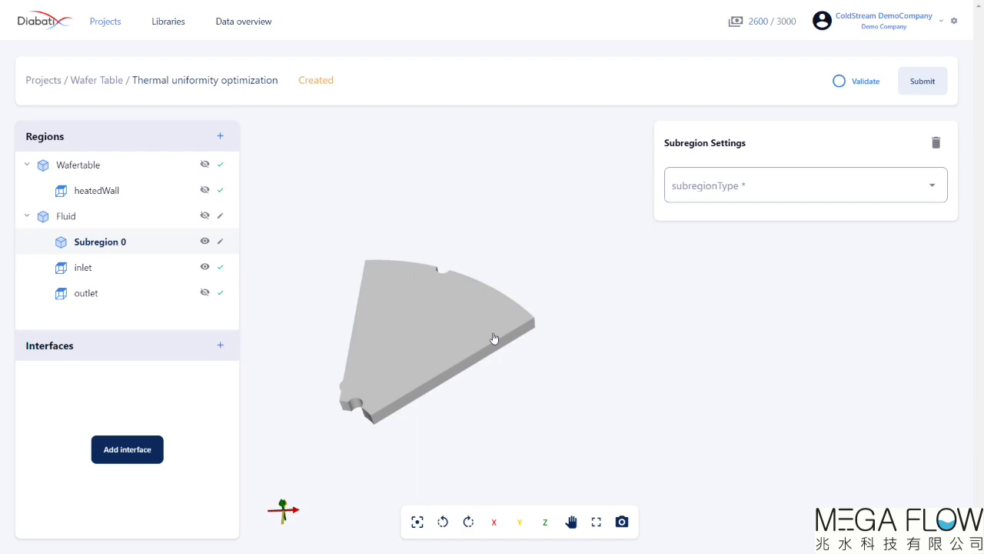
# Set Subregion 0 to the design subregion type and rename it Design.
pyautogui.click(775, 193)
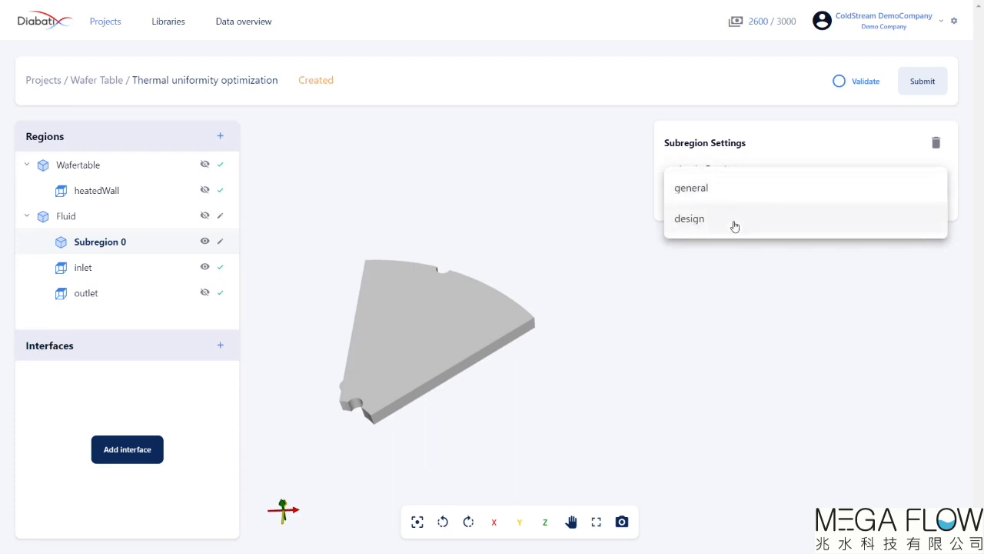
pyautogui.click(734, 225)
pyautogui.moveTo(782, 262); pyautogui.dragTo(597, 241)
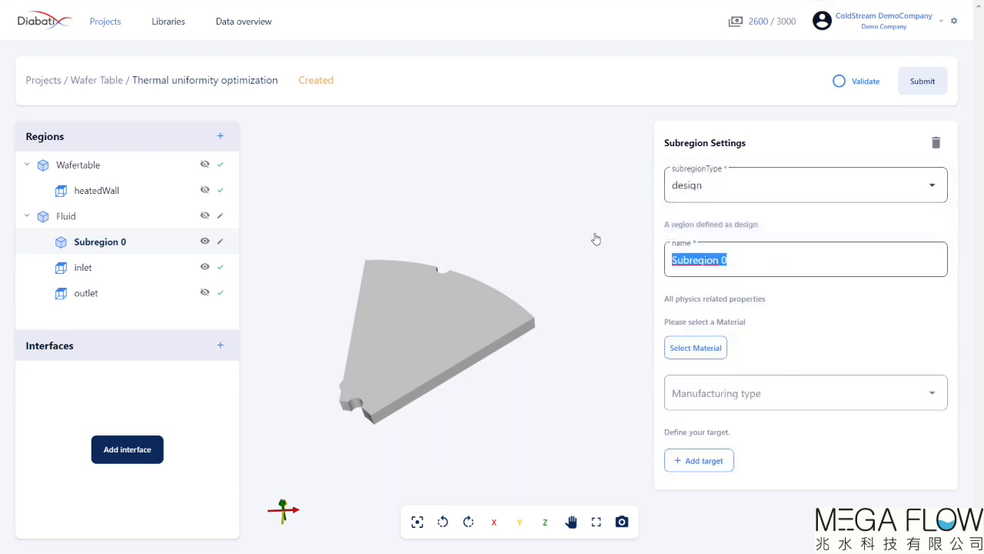
pyautogui.write('Design')
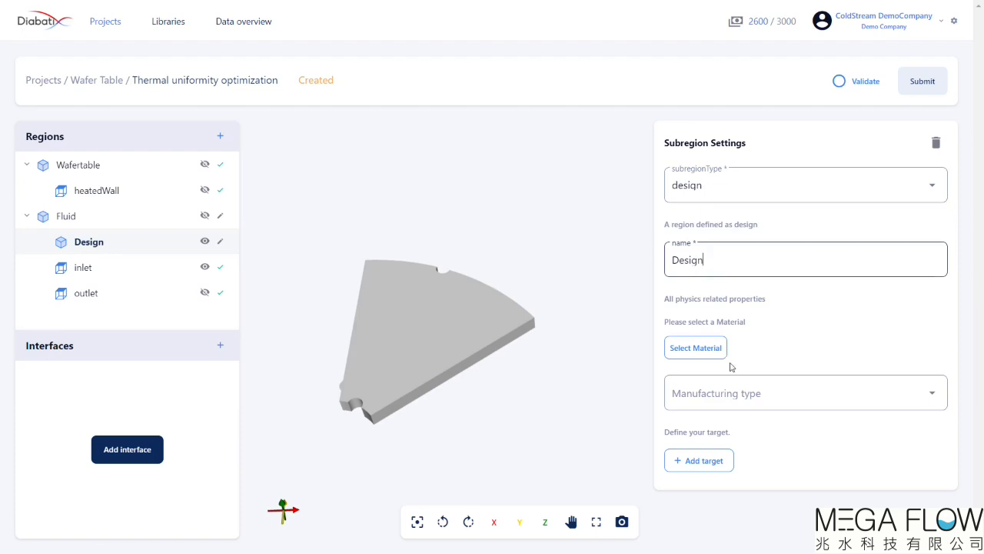
# Search the material library for alsi10 and assign AlSi10Mg as the Design subregion's material.
pyautogui.click(707, 350)
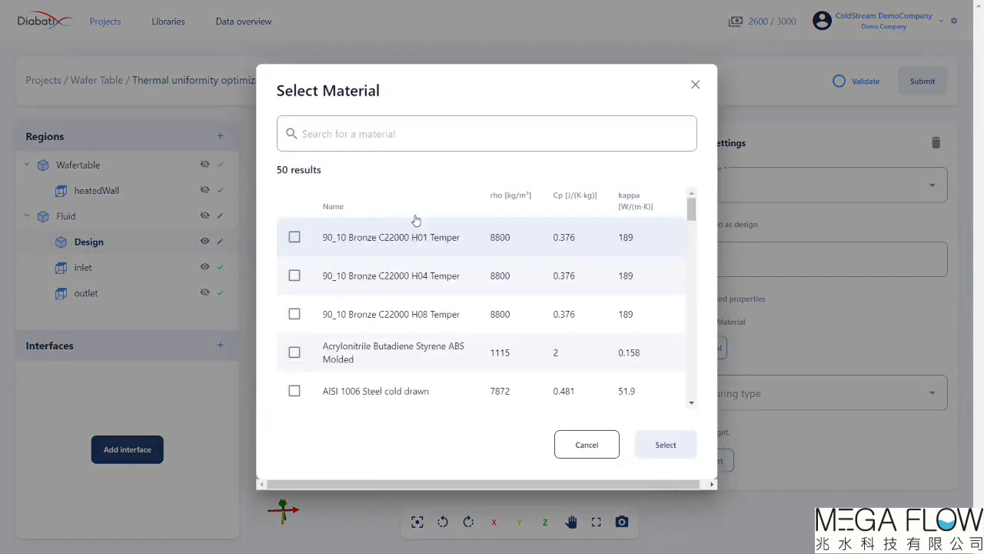
pyautogui.click(401, 139)
pyautogui.write('a')
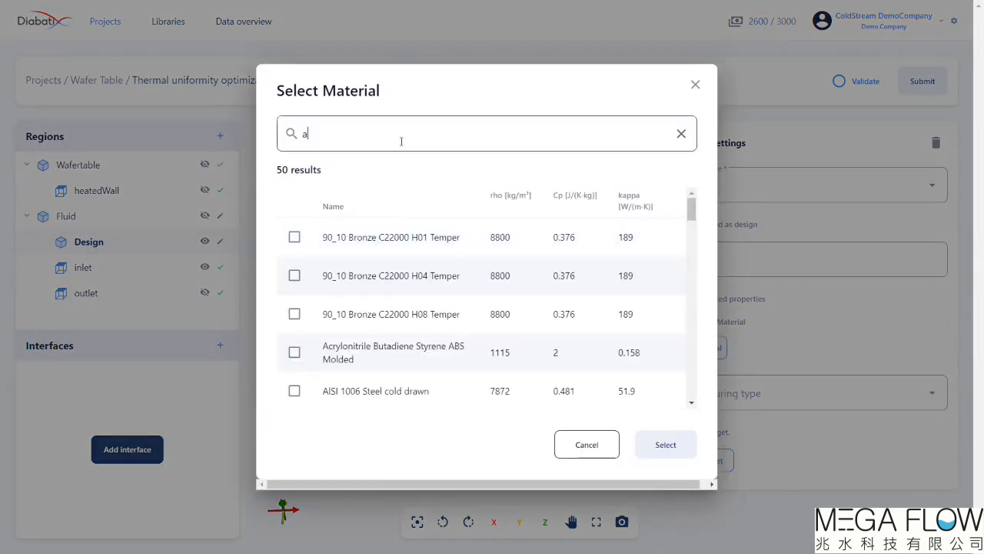
pyautogui.write('lsi')
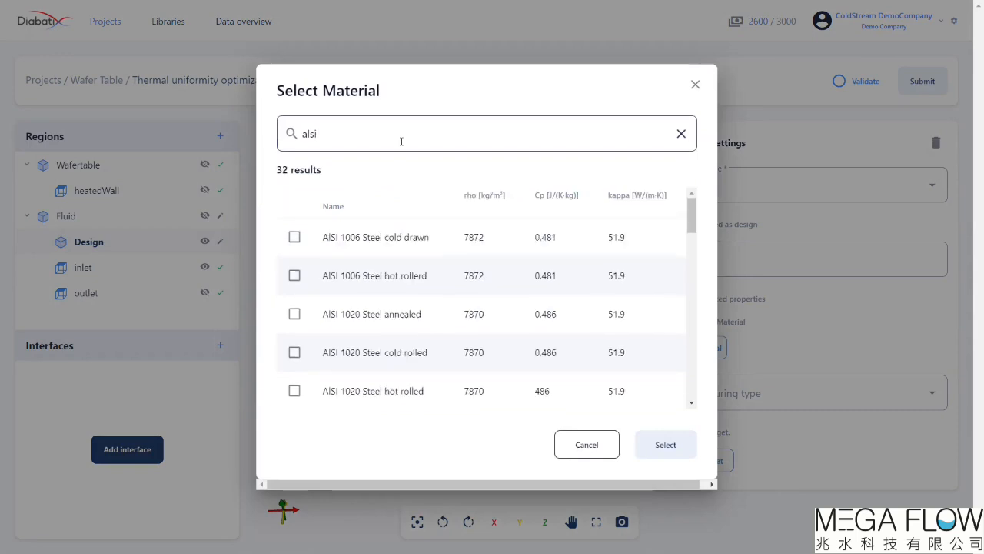
pyautogui.write('10')
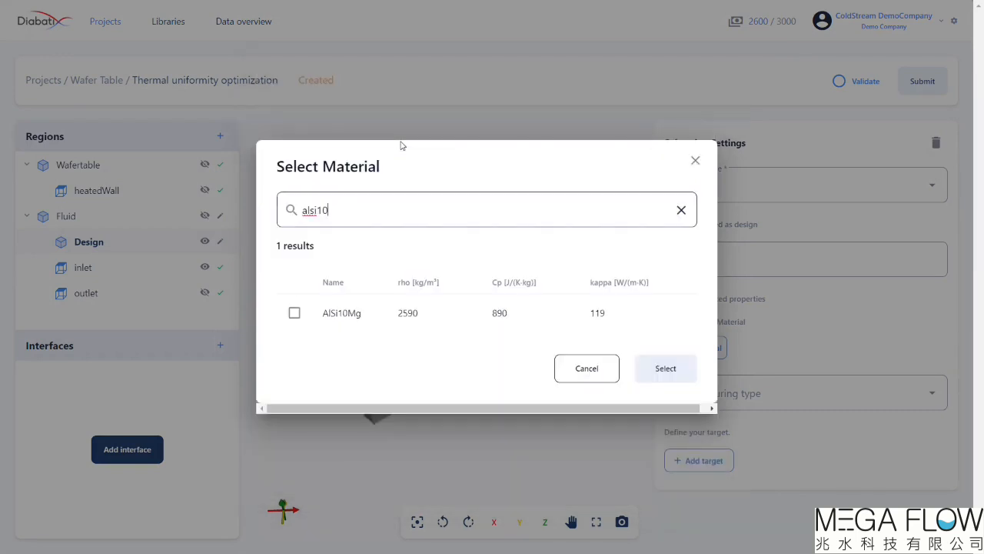
pyautogui.click(295, 313)
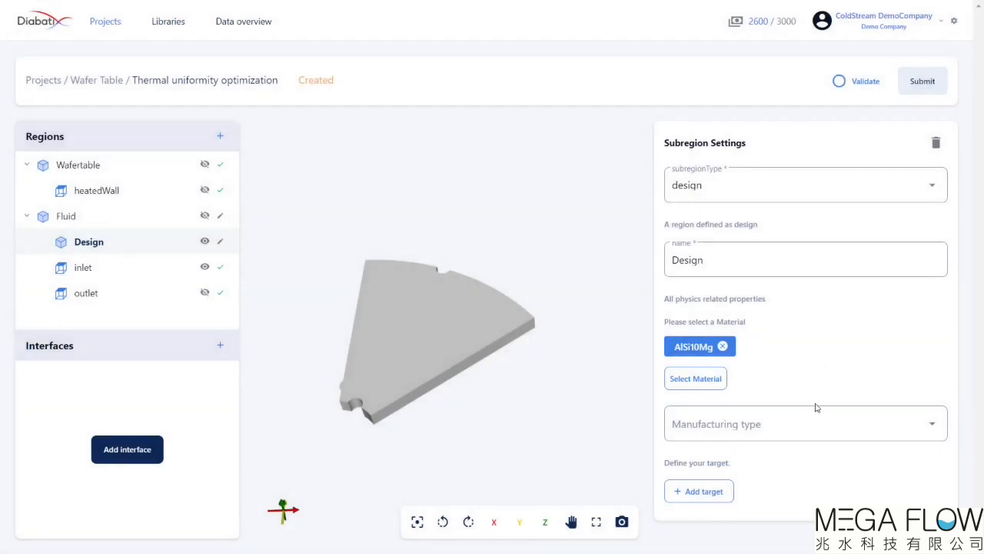
# Set the Design subregion's manufacturing type to 3Dprinting with the 3D printing 0_5mm manufacturing settings.
pyautogui.click(860, 429)
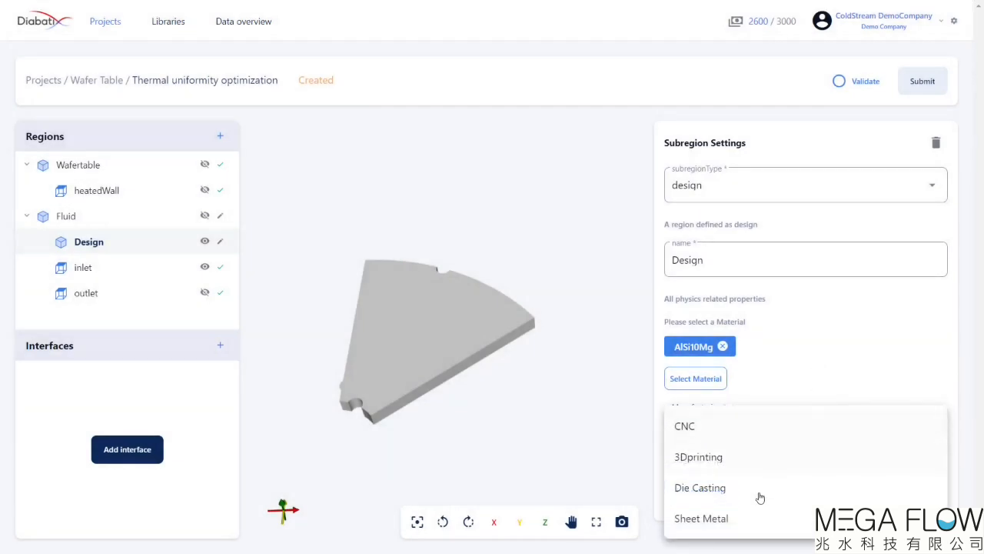
pyautogui.click(742, 469)
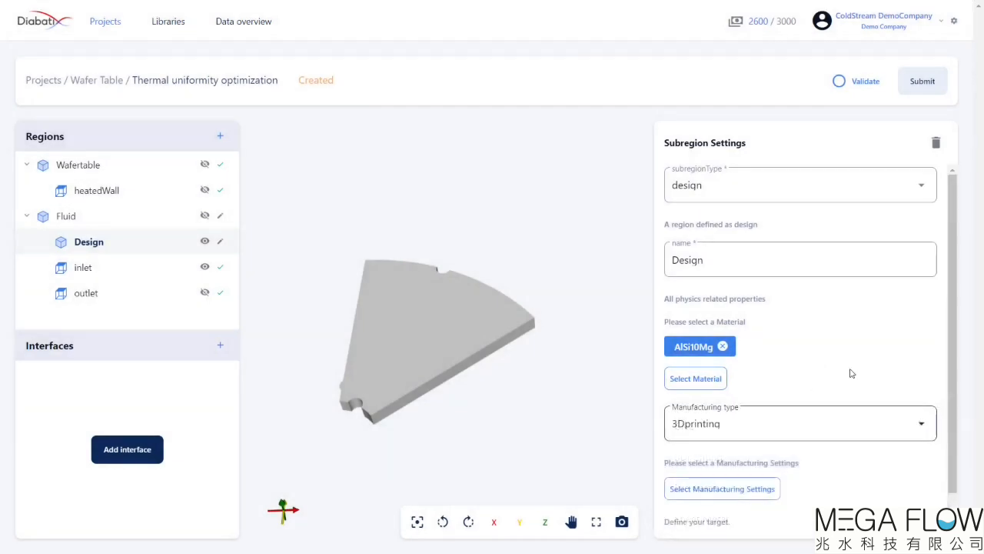
pyautogui.scroll(-1, 773, 450)
pyautogui.click(769, 453)
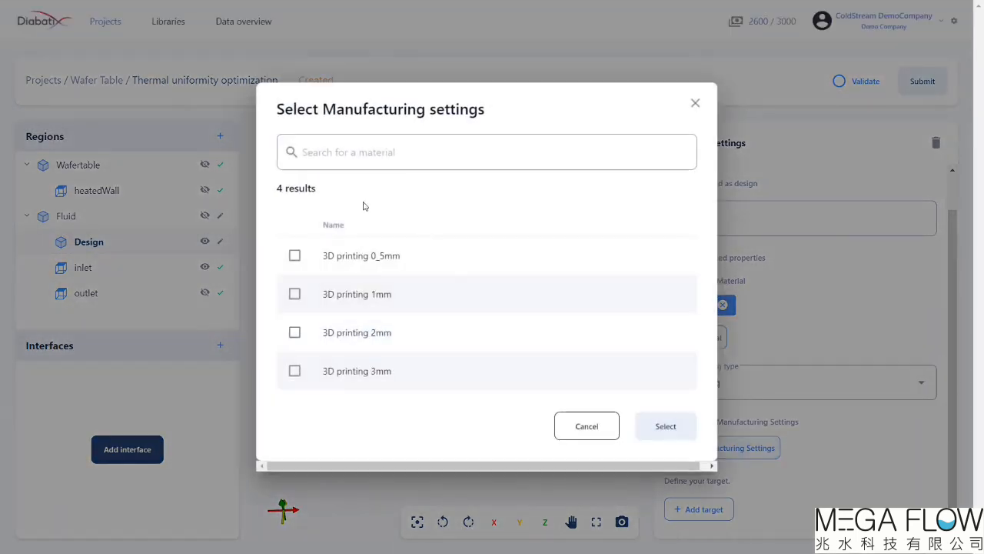
pyautogui.click(295, 256)
pyautogui.click(670, 432)
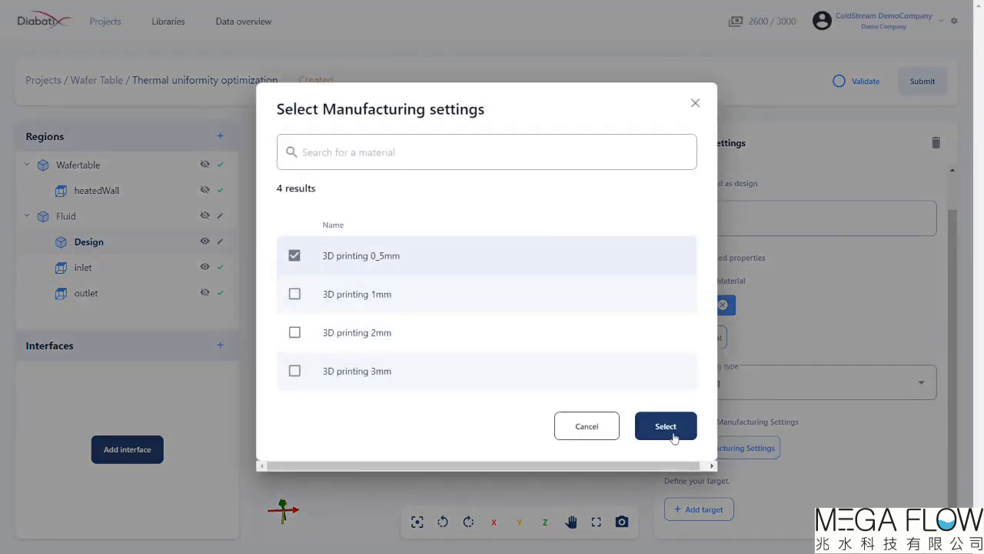
pyautogui.scroll(-1, 852, 443)
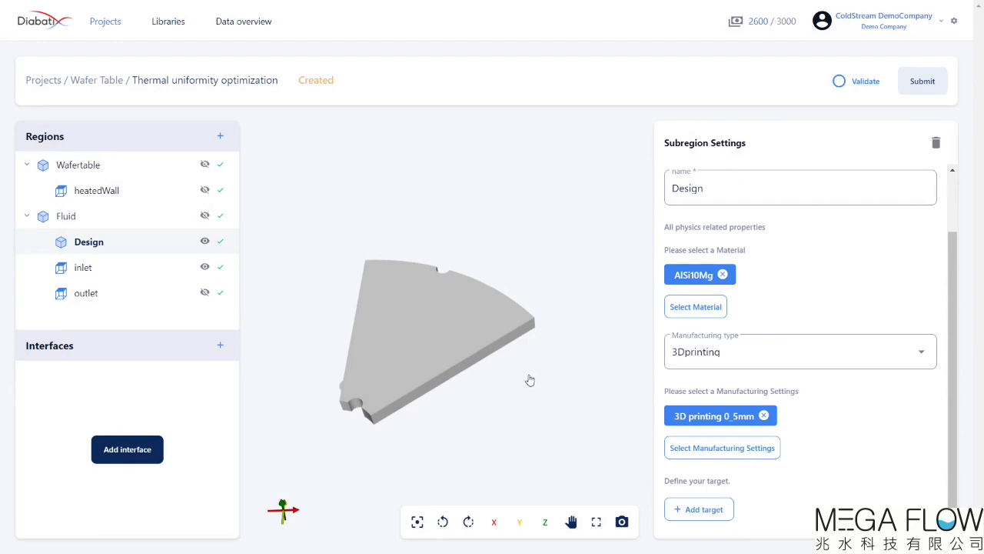
# Add a pressureLoss optimization target to the Fluid region's inlet boundary with a target value of 70000.
pyautogui.click(133, 276)
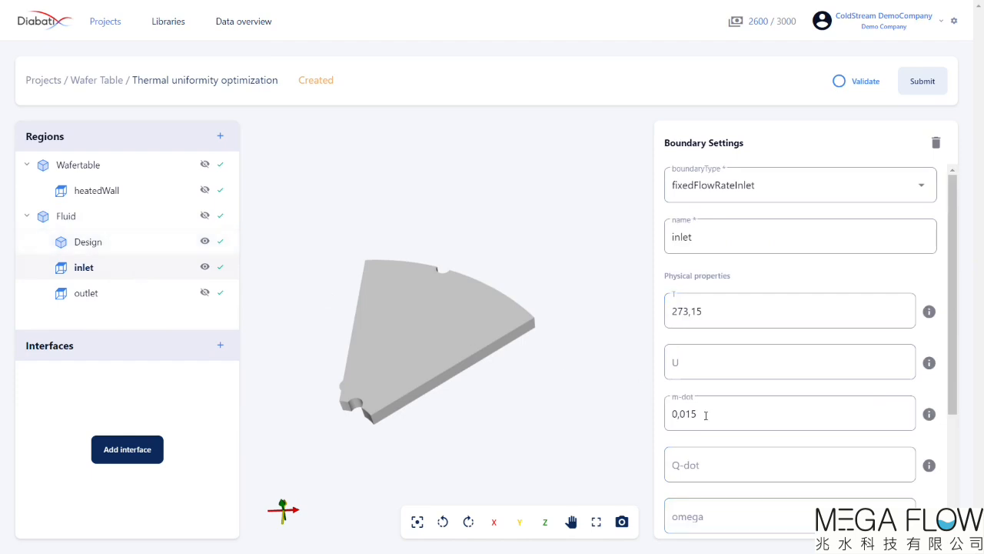
pyautogui.moveTo(954, 411); pyautogui.dragTo(957, 531)
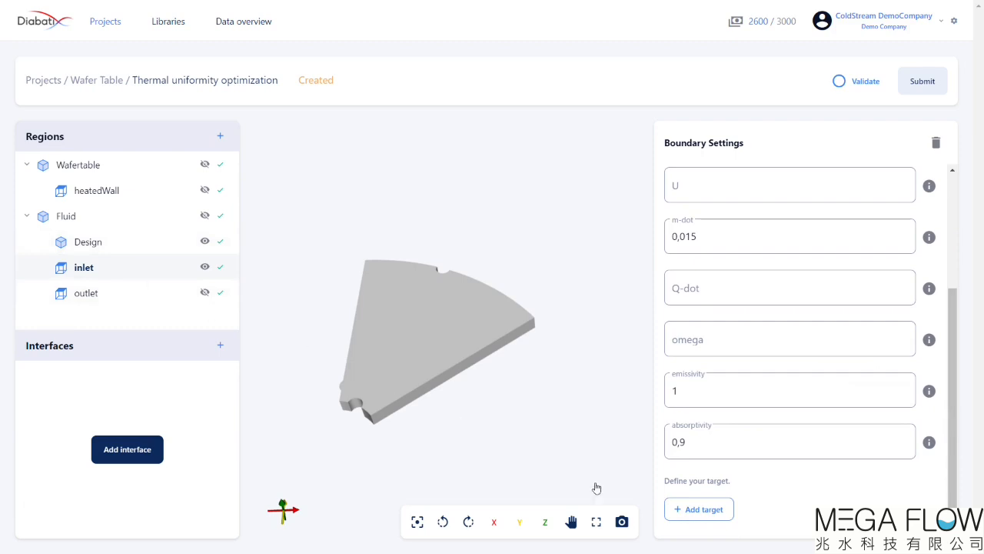
pyautogui.click(727, 515)
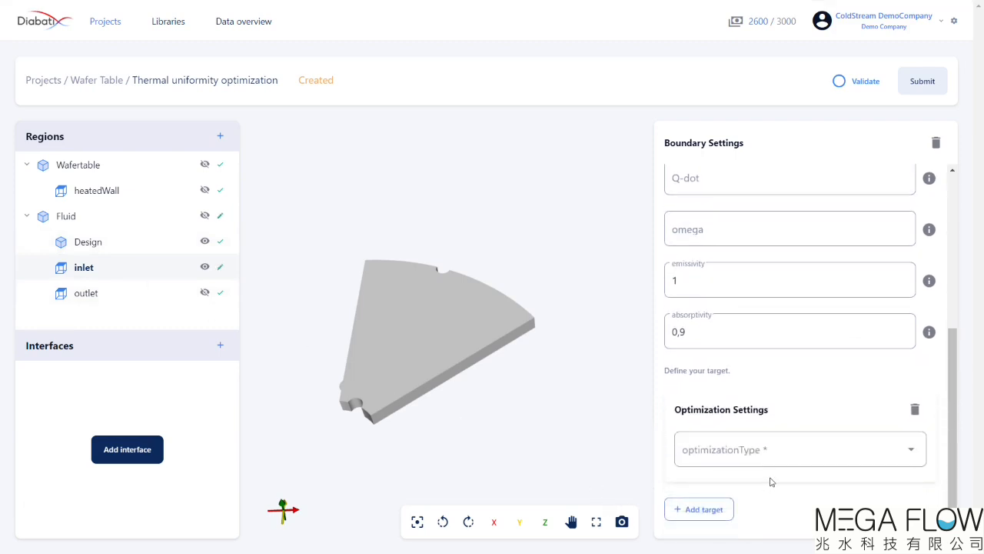
pyautogui.click(779, 464)
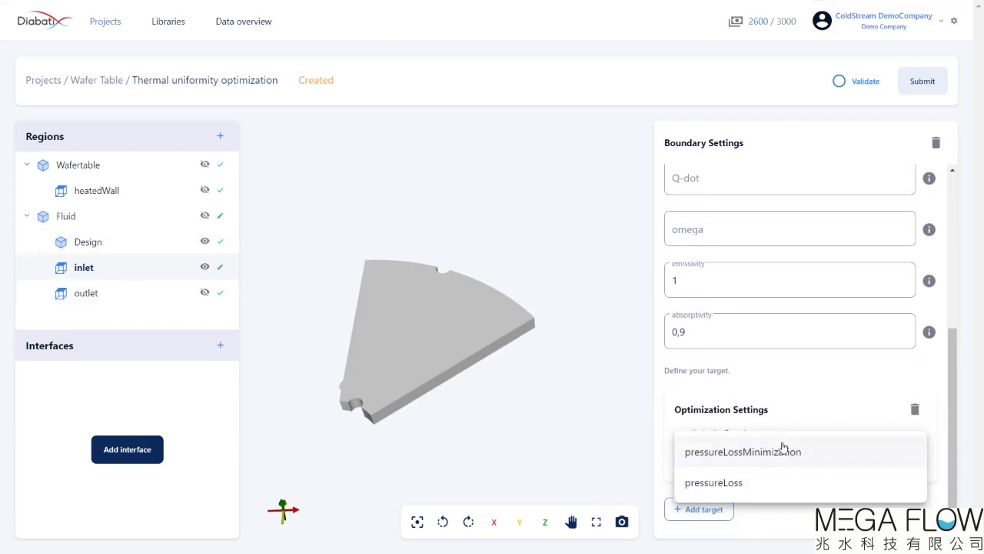
pyautogui.click(746, 476)
pyautogui.scroll(-2, 744, 465)
pyautogui.click(730, 443)
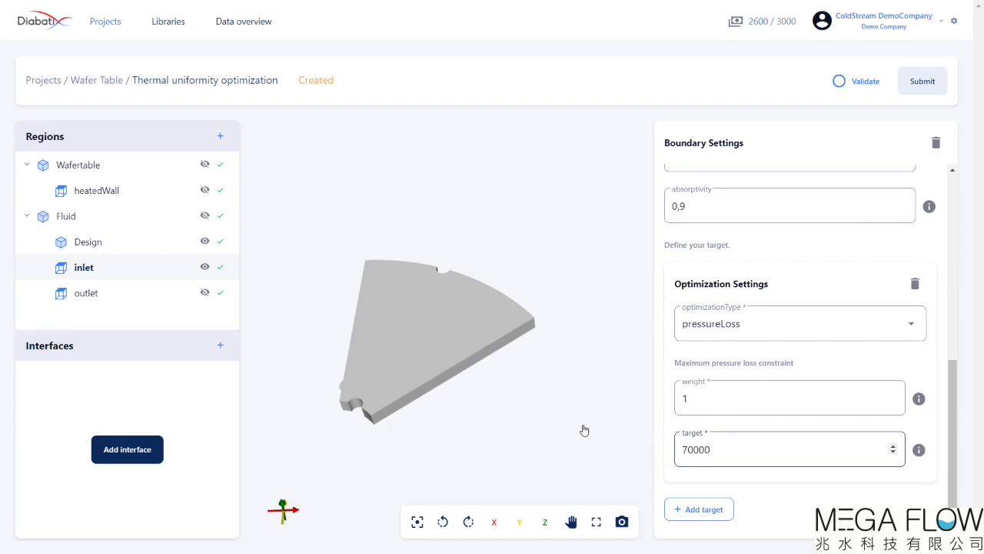
pyautogui.moveTo(954, 435); pyautogui.dragTo(961, 247)
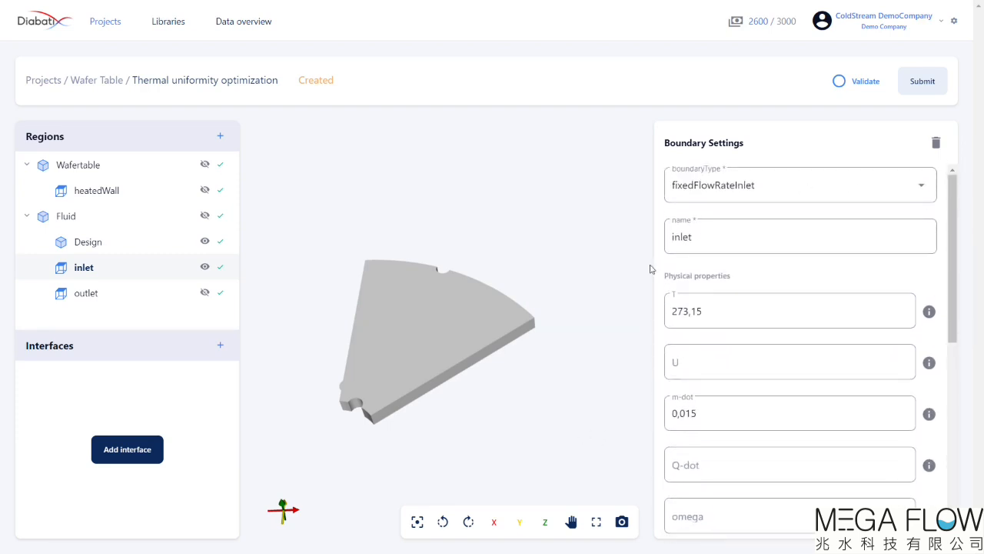
# Validate the thermal uniformity optimization case and submit it with the Conceptual 100 resolution level.
pyautogui.click(858, 82)
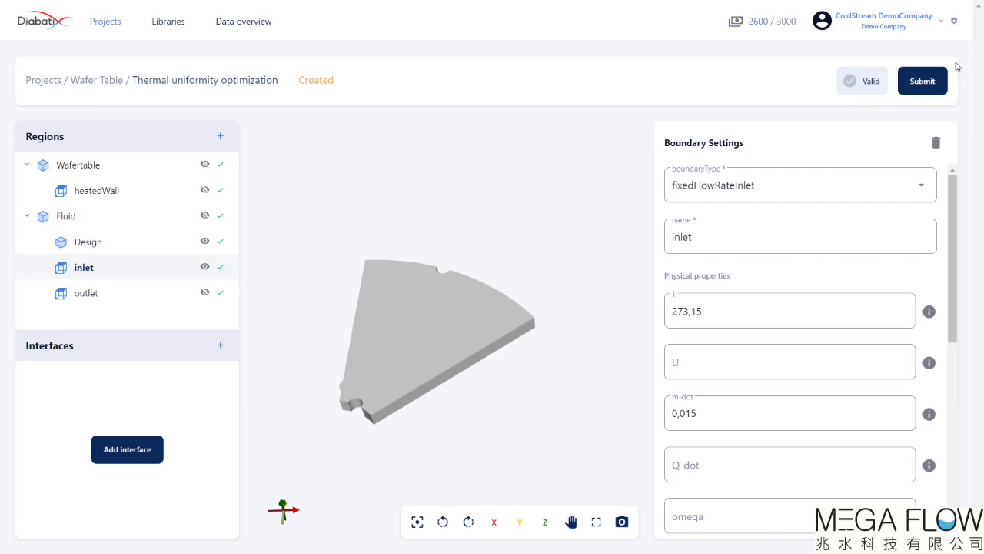
pyautogui.click(926, 81)
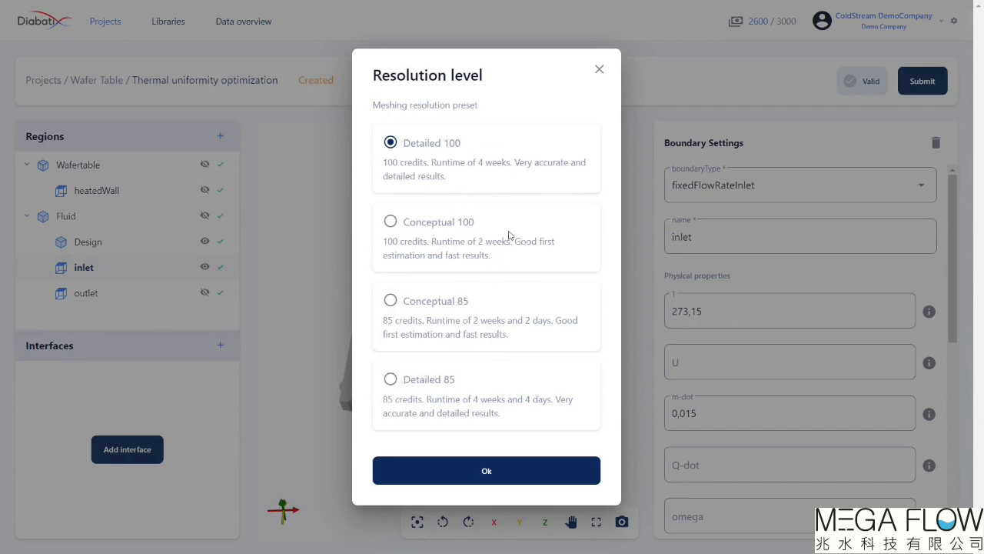
pyautogui.click(390, 221)
pyautogui.click(515, 470)
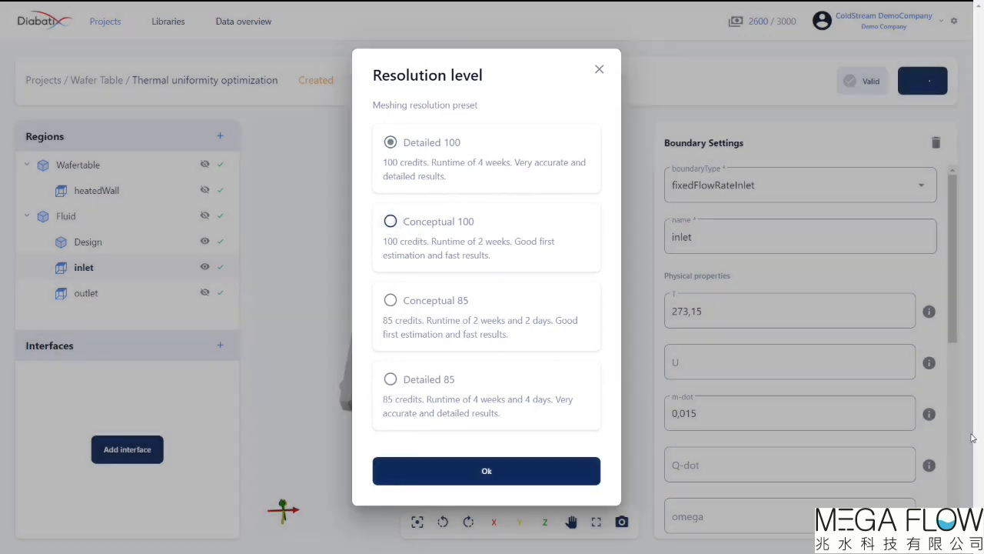